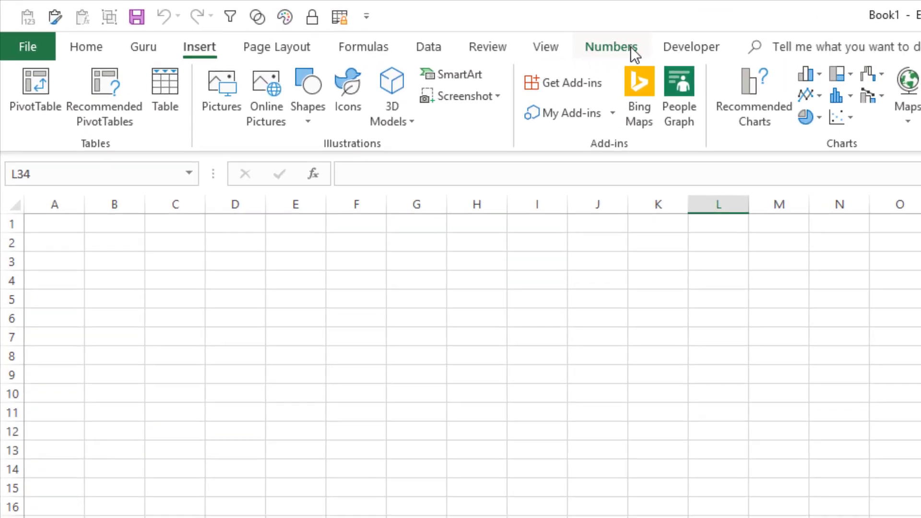
# Switch to the add-in's Numbers ribbon tab to show its custom number format commands
pyautogui.click(623, 47)
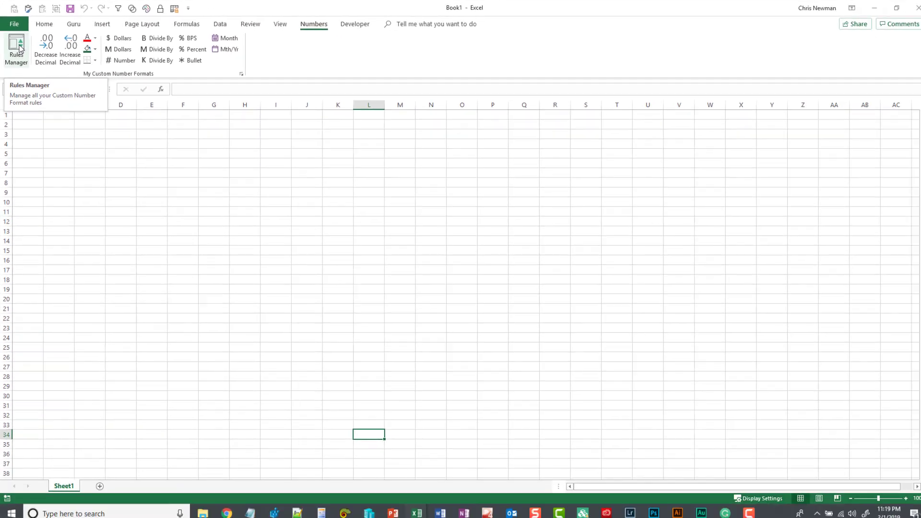
# Open the Rules Manager and drag the Number Formats Manager dialog into position
pyautogui.click(19, 48)
pyautogui.moveTo(433, 170); pyautogui.dragTo(315, 152)
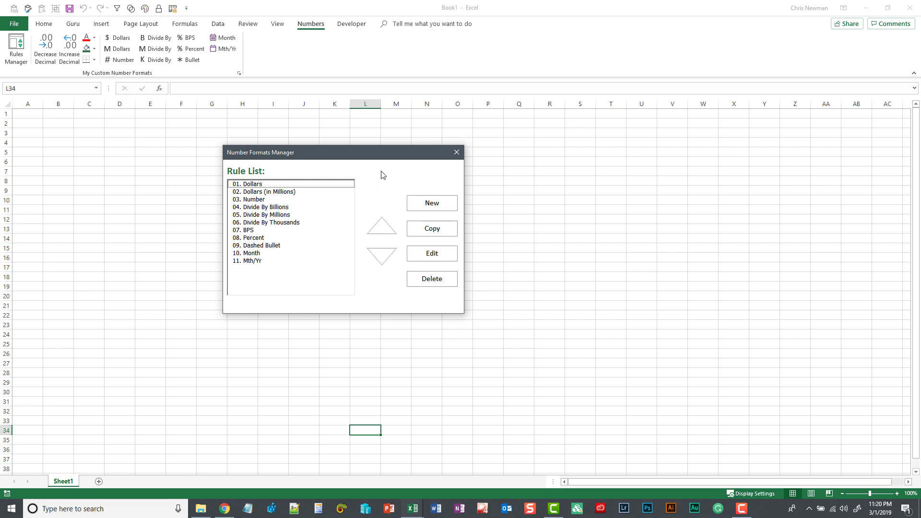
pyautogui.moveTo(401, 157); pyautogui.dragTo(502, 156)
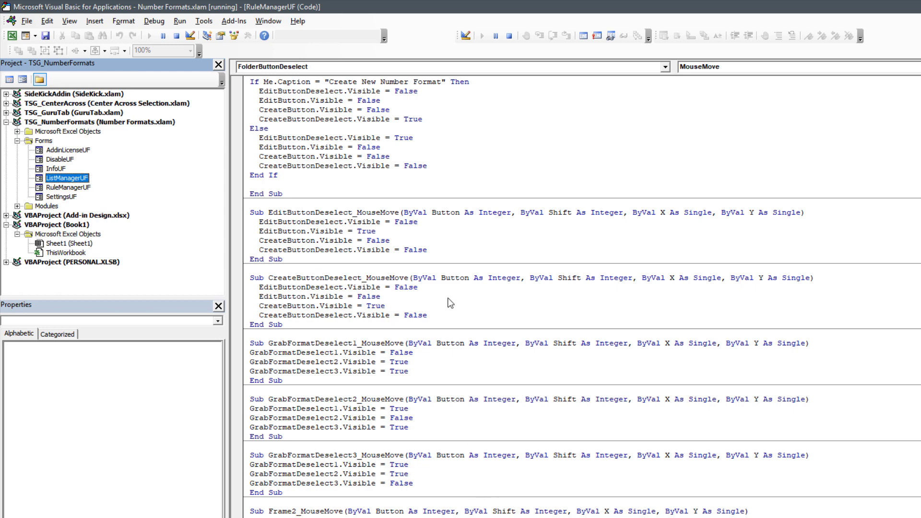
pyautogui.scroll(6, 449, 300)
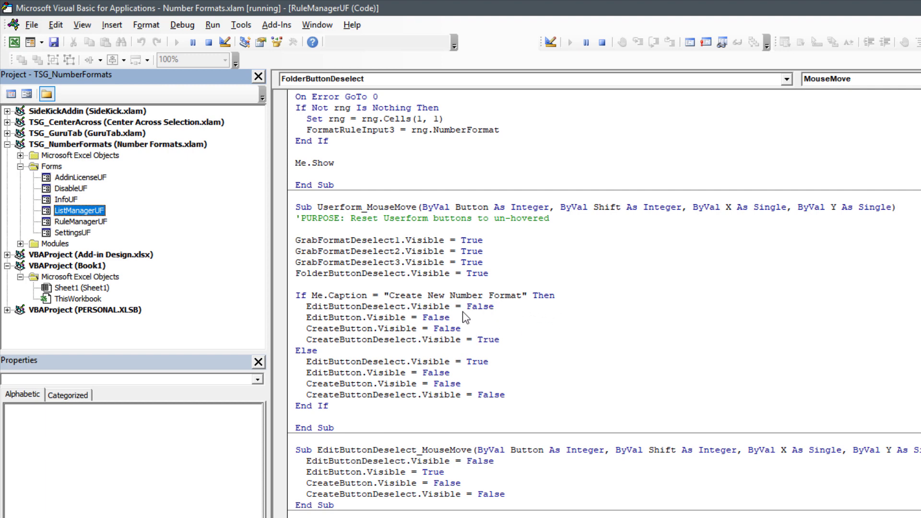
pyautogui.scroll(-4, 462, 312)
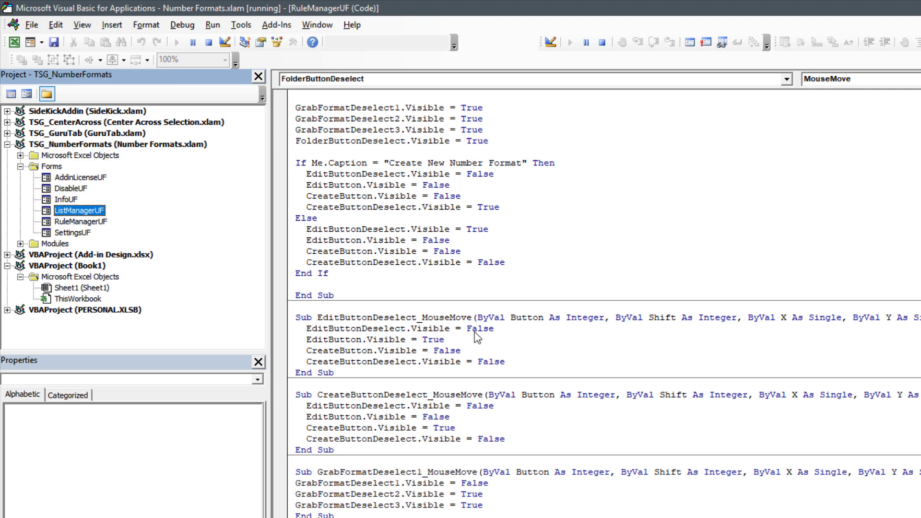
pyautogui.scroll(-5, 420, 362)
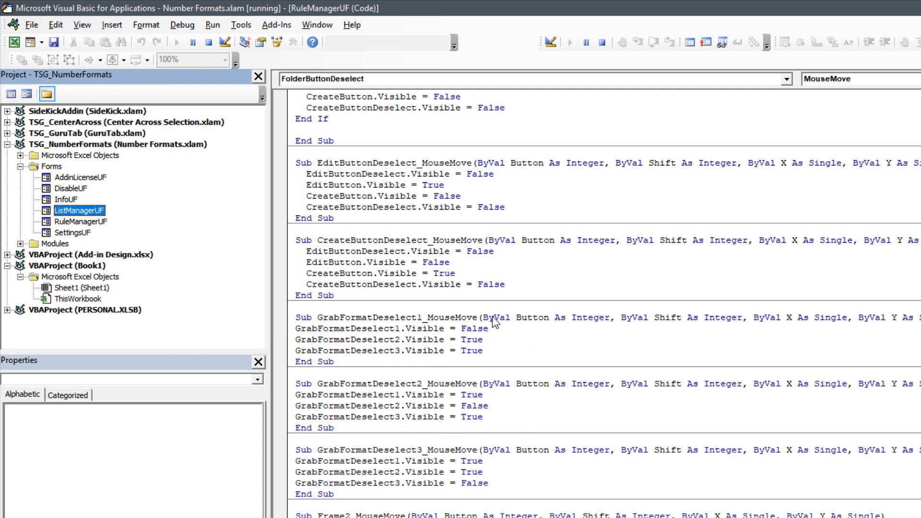
pyautogui.scroll(4, 446, 302)
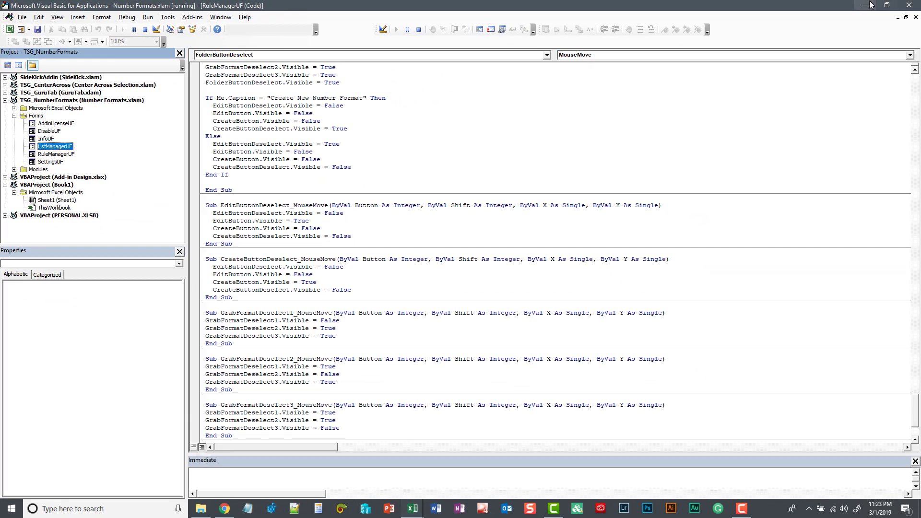
pyautogui.press('F5')
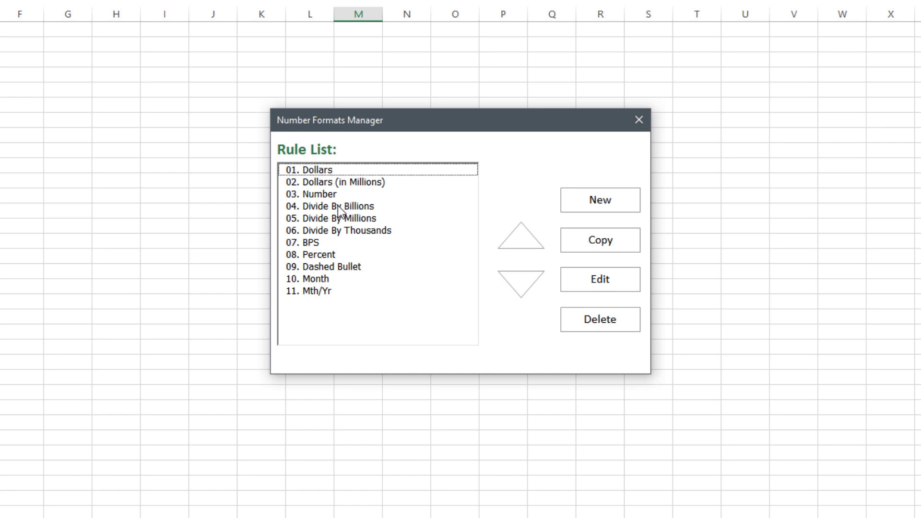
pyautogui.click(330, 206)
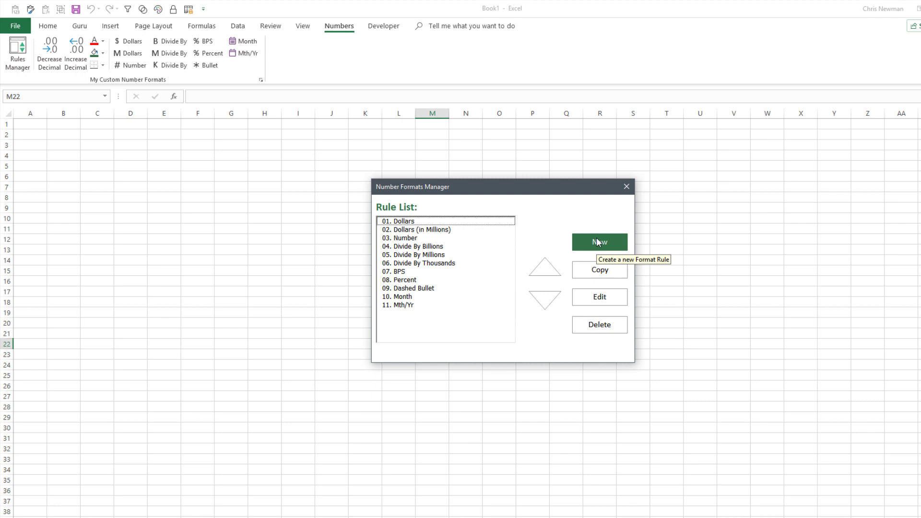
pyautogui.click(597, 241)
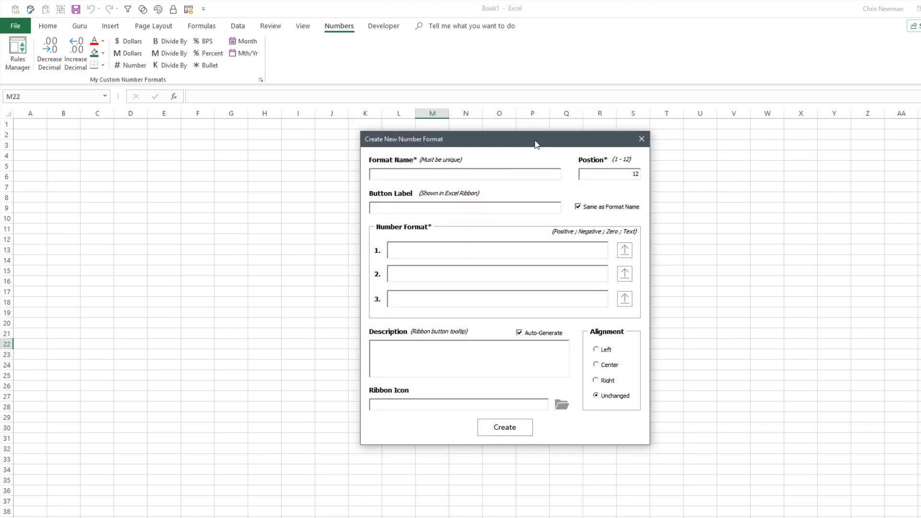
pyautogui.moveTo(536, 143); pyautogui.dragTo(589, 147)
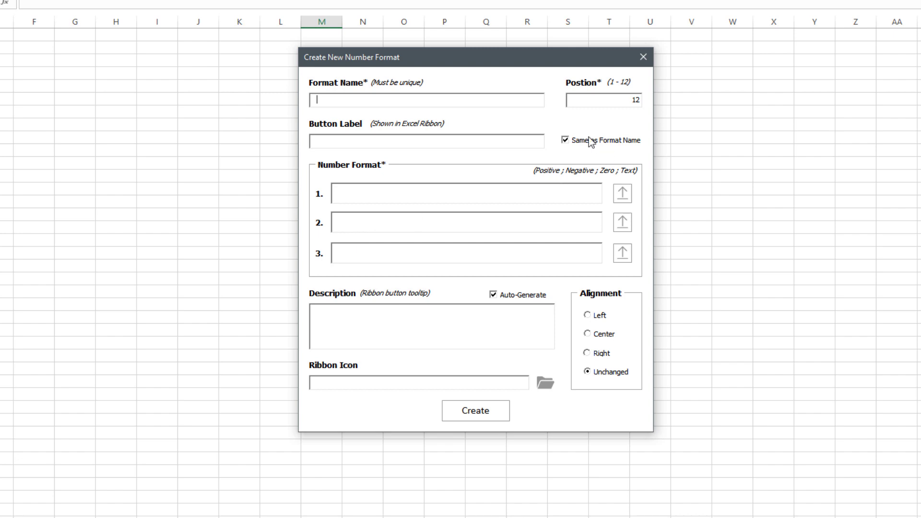
pyautogui.click(643, 57)
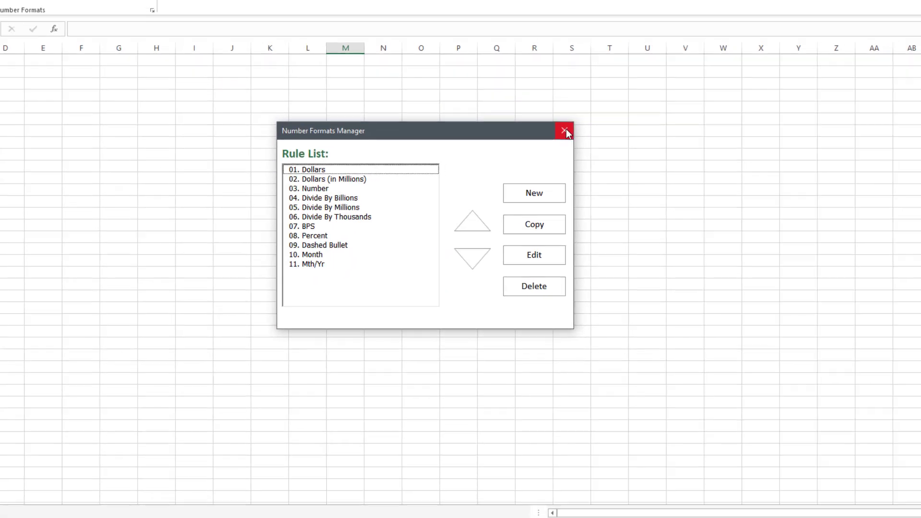
# Close the rule manager and enter the sample number 3216.23136 in cell L4
pyautogui.click(560, 111)
pyautogui.click(287, 71)
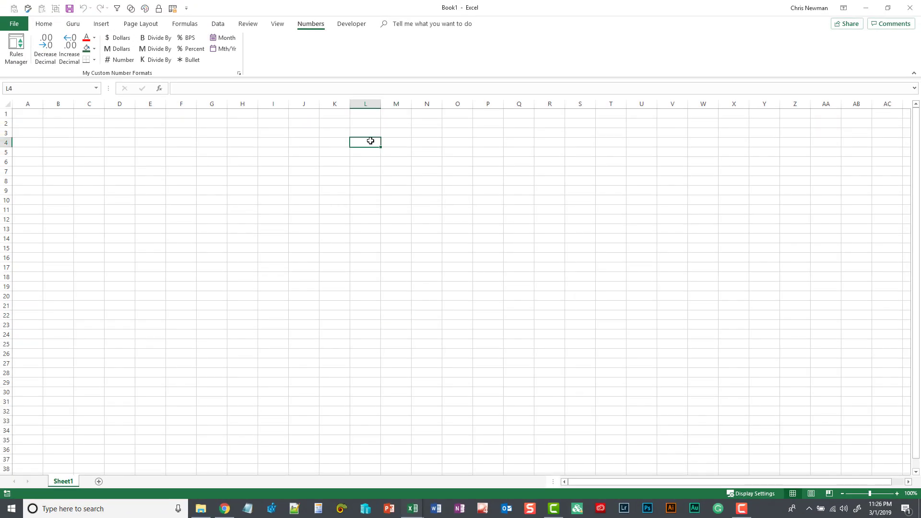
pyautogui.write('3216.23136')
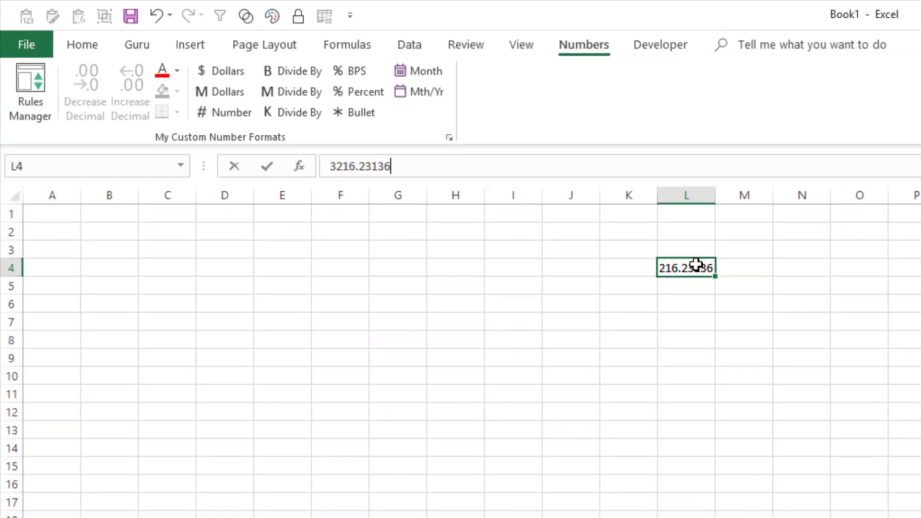
pyautogui.click(676, 301)
pyautogui.click(687, 267)
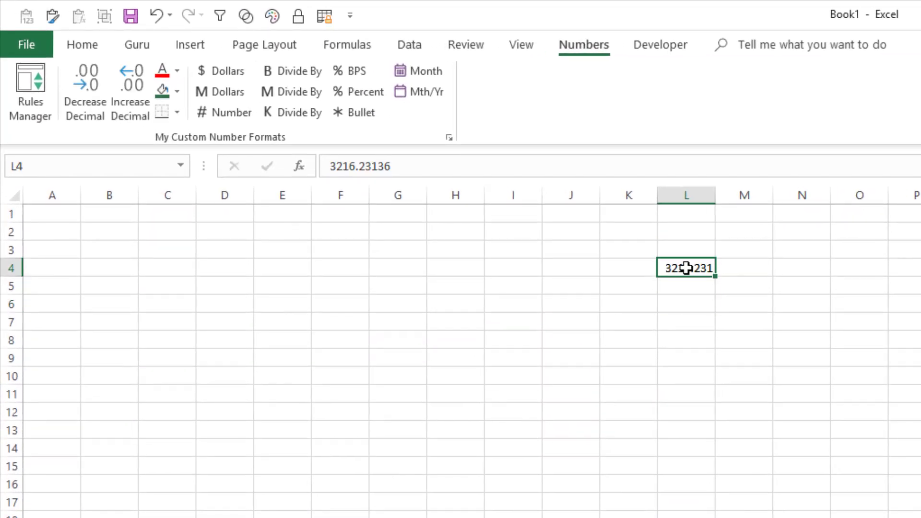
# Cycle L4 through the Dollars formats (whole, one and two decimals) back to unformatted
pyautogui.click(219, 72)
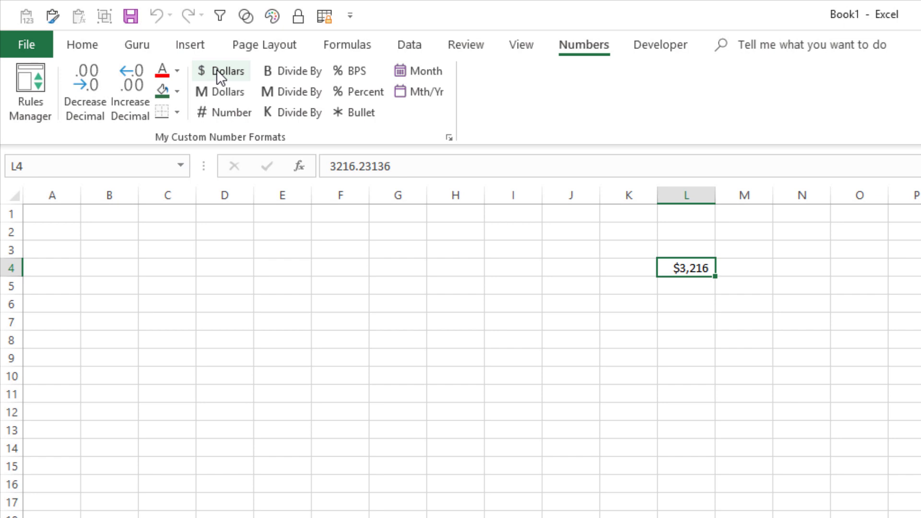
pyautogui.click(217, 69)
pyautogui.click(217, 69)
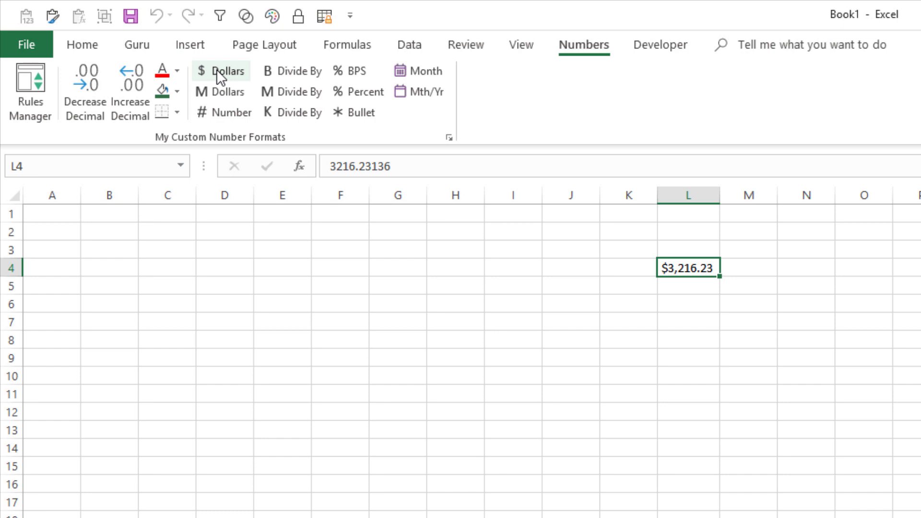
pyautogui.click(217, 69)
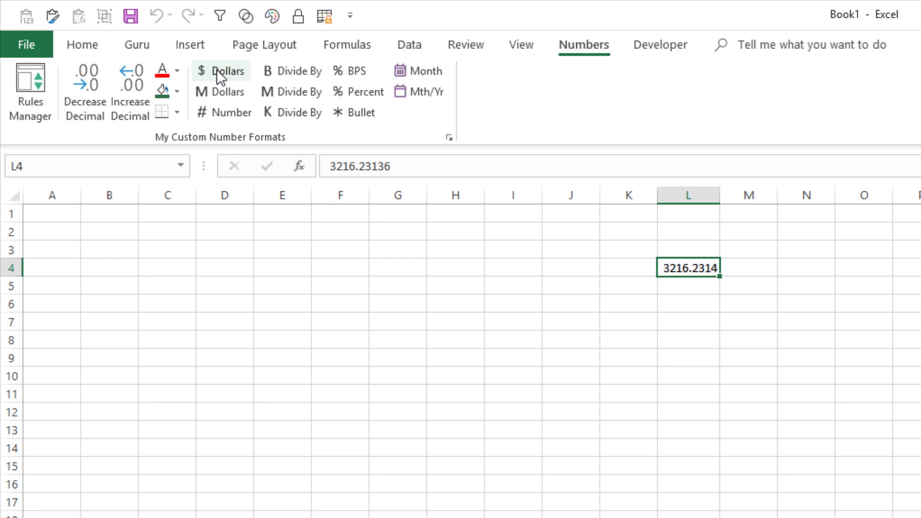
pyautogui.click(217, 69)
pyautogui.click(217, 69)
pyautogui.click(217, 69)
pyautogui.click(217, 69)
pyautogui.click(217, 69)
pyautogui.click(217, 69)
pyautogui.click(218, 69)
pyautogui.click(217, 70)
pyautogui.click(672, 290)
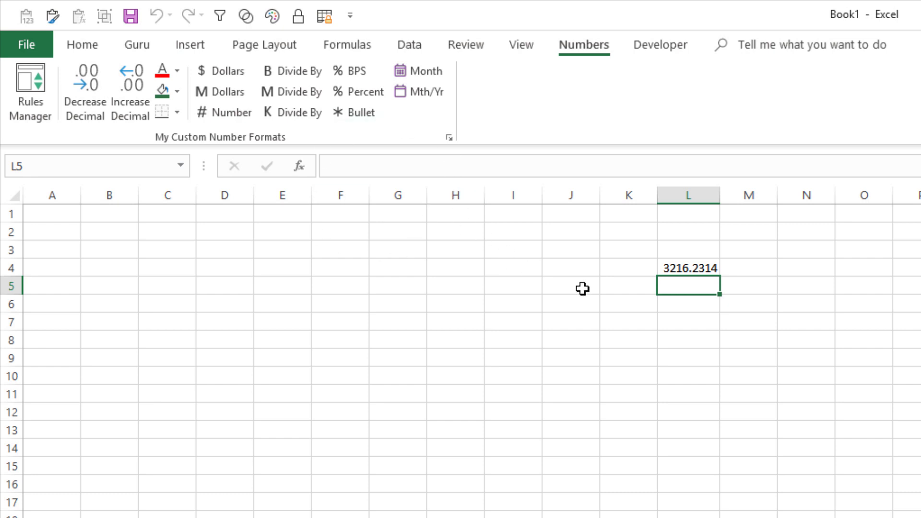
pyautogui.click(668, 268)
# Open the Create New Number Format form and move it left and down over the sheet
pyautogui.click(447, 137)
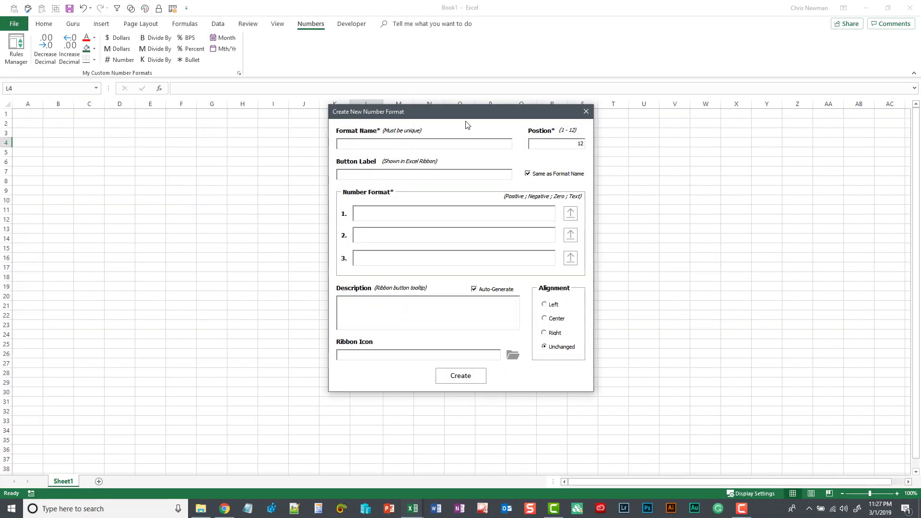
pyautogui.moveTo(457, 121); pyautogui.dragTo(421, 142)
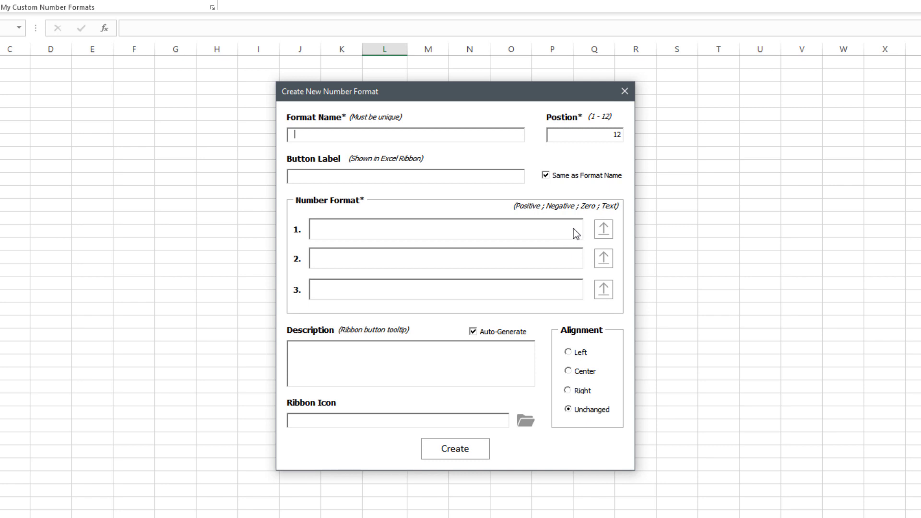
# Enter test format 'adfaf' in Number Format 1 to see the auto description, then cancel with Esc
pyautogui.click(452, 234)
pyautogui.write('adfaf')
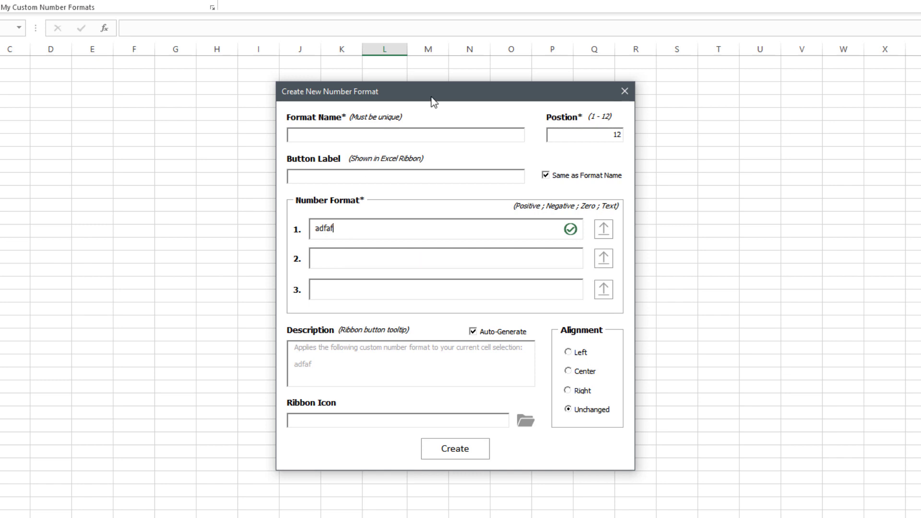
pyautogui.press('Escape')
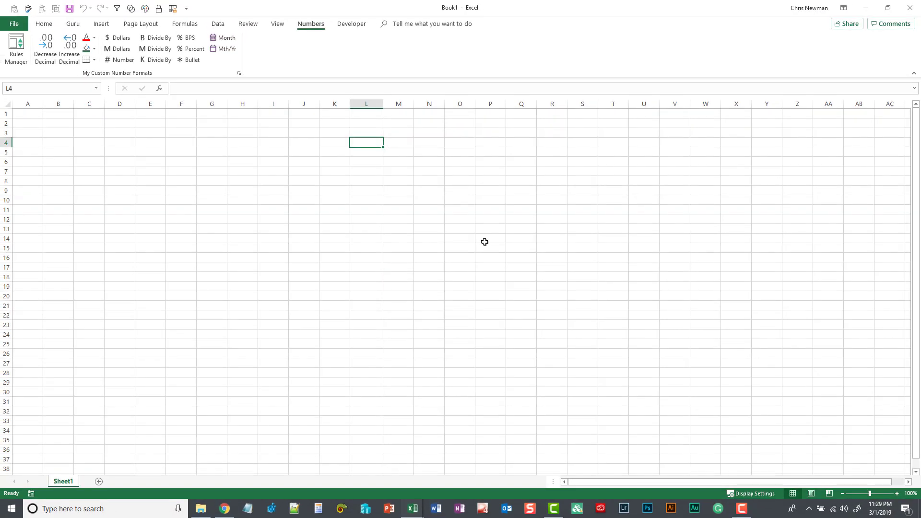
# In the VBA editor, open the RuleManagerUF design and inspect its Number Format boxes and InvalidRule image
pyautogui.hotkey('alt', 'F11')
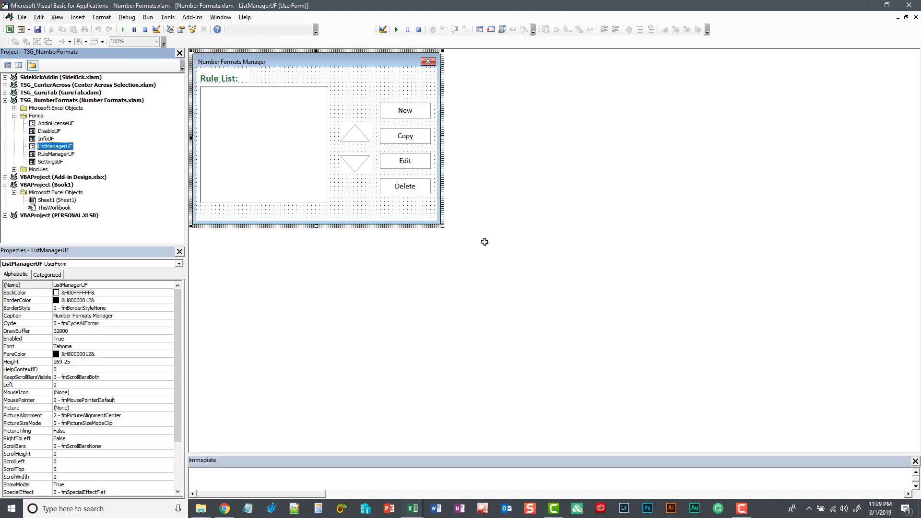
pyautogui.doubleClick(66, 155)
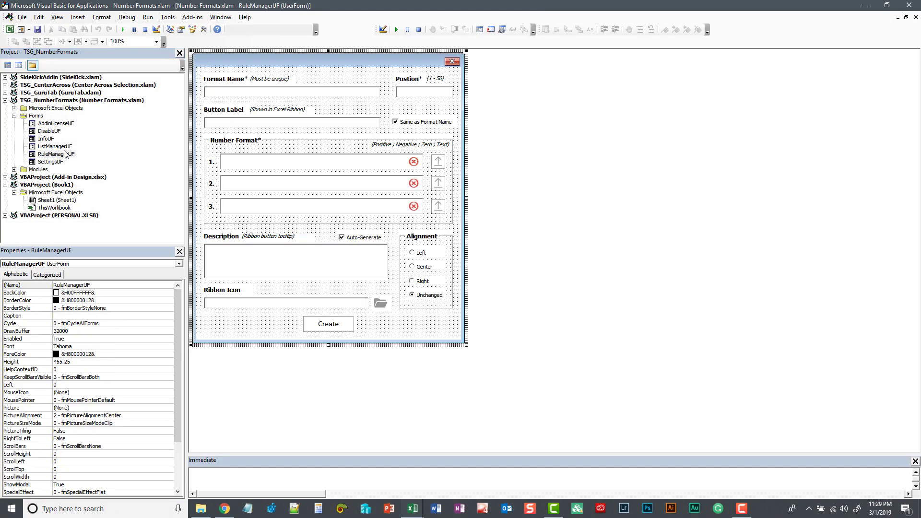
pyautogui.click(309, 162)
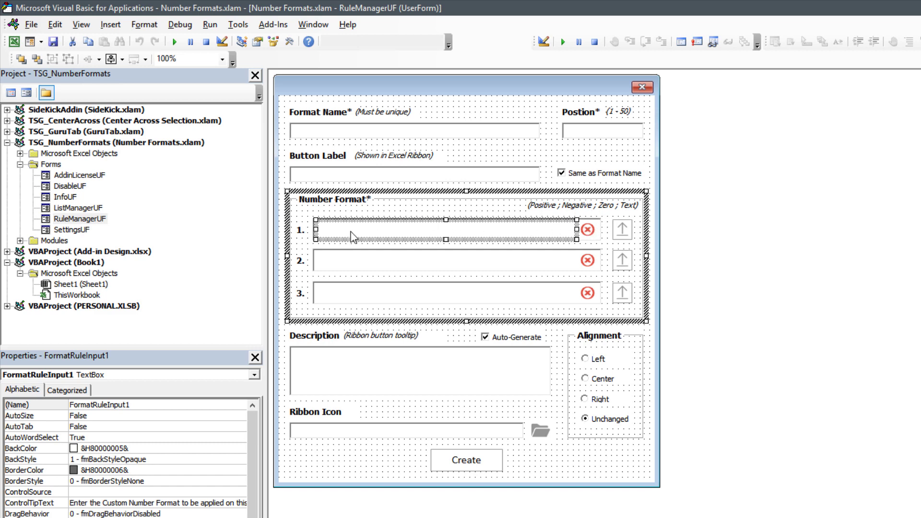
pyautogui.click(590, 233)
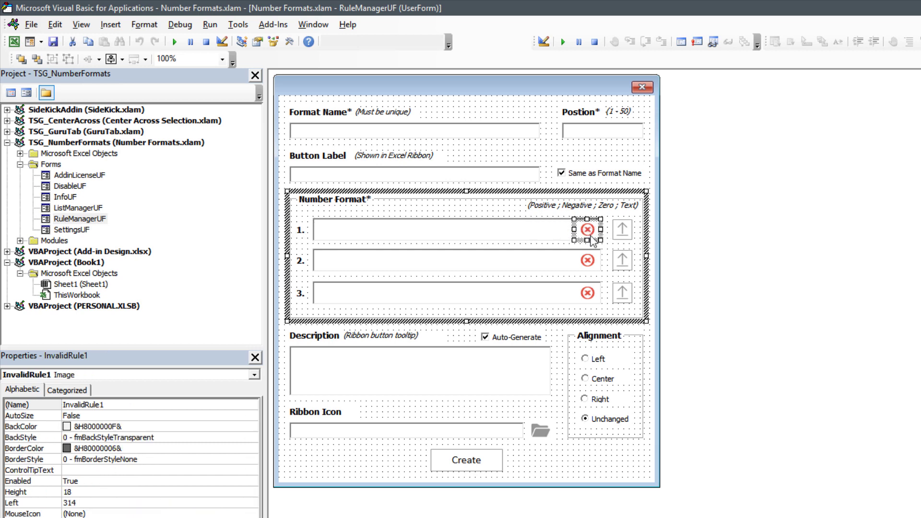
pyautogui.click(505, 237)
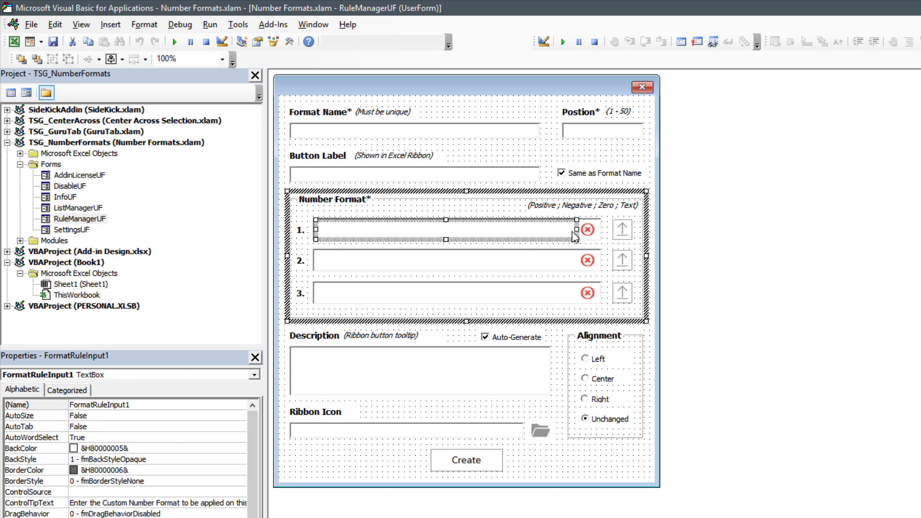
pyautogui.click(547, 257)
pyautogui.click(513, 294)
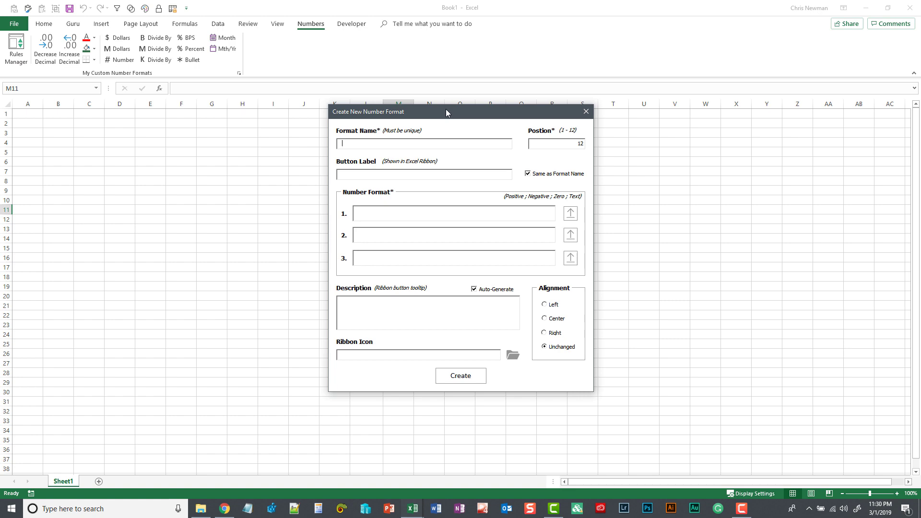
# Reposition the form and enter 'text' as the Format Name, mirrored in Button Label
pyautogui.moveTo(446, 109); pyautogui.dragTo(423, 129)
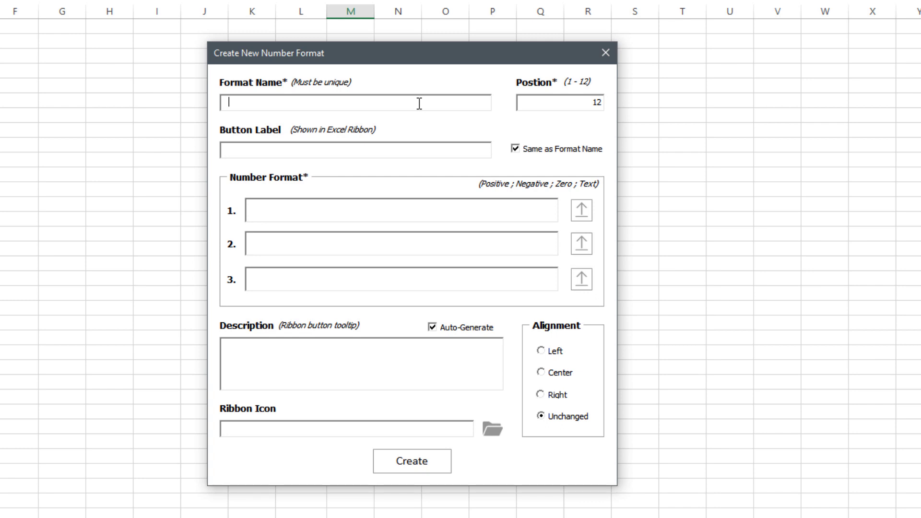
pyautogui.write('text')
# Enter click formats 000 and 234, toggling the Auto-Generate description off and back on
pyautogui.click(264, 215)
pyautogui.write('000')
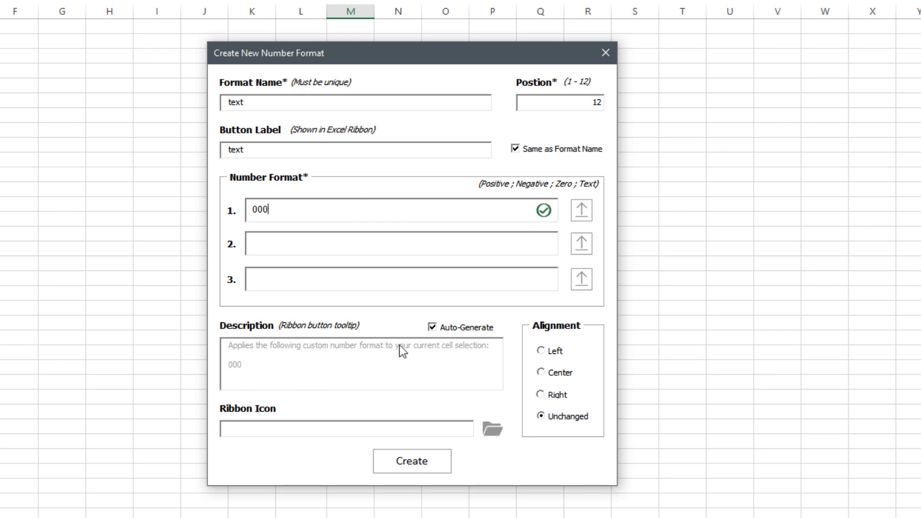
pyautogui.click(431, 327)
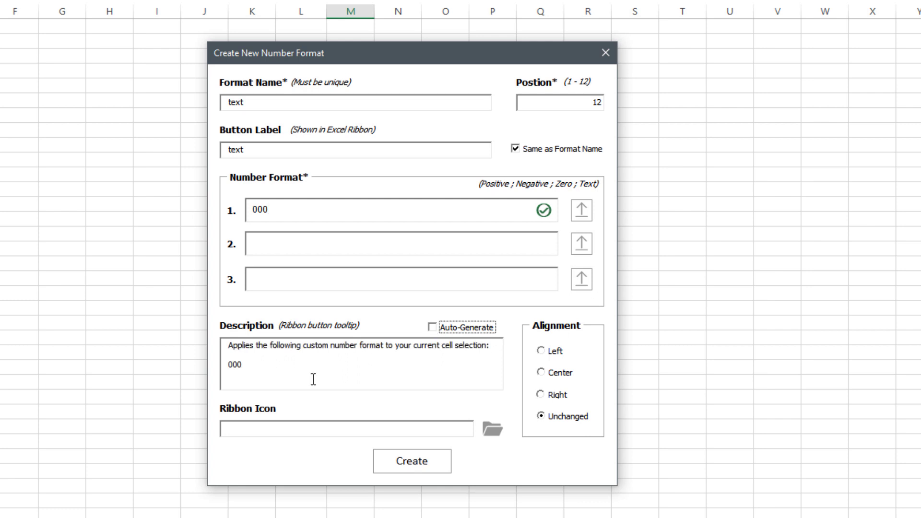
pyautogui.click(433, 328)
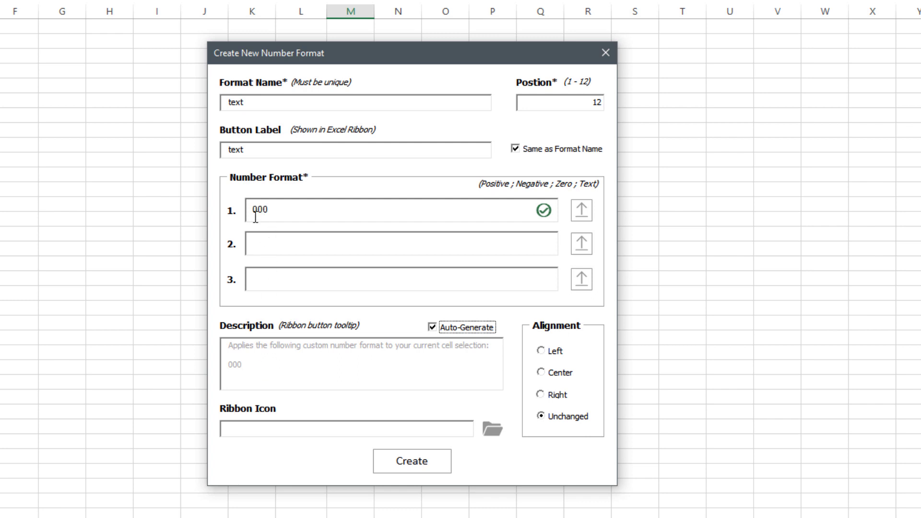
pyautogui.click(272, 245)
pyautogui.write('234')
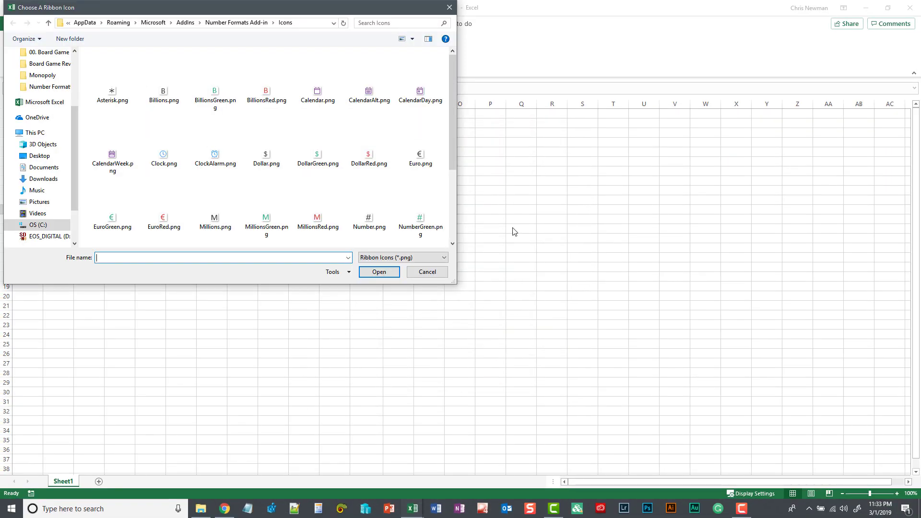
# Choose Percentage.png in the Choose A Ribbon Icon dialog as the ribbon icon
pyautogui.moveTo(282, 11); pyautogui.dragTo(365, 119)
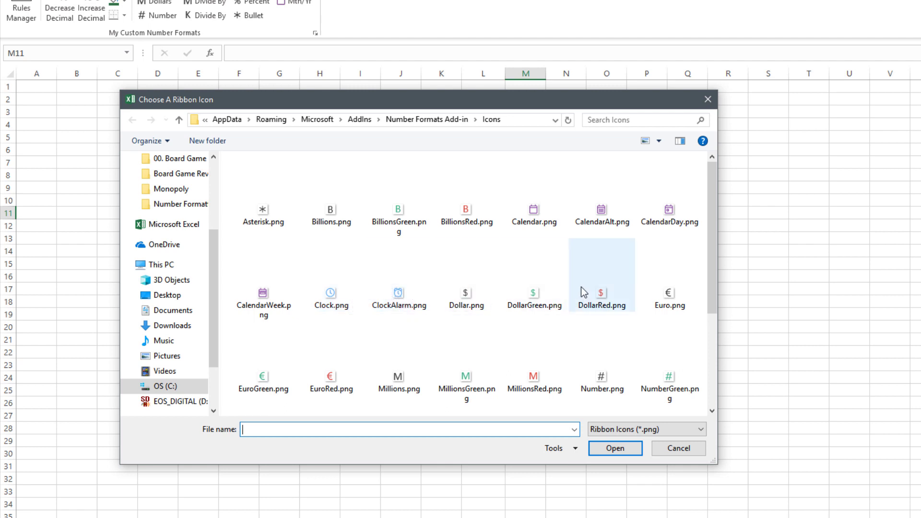
pyautogui.scroll(-3, 422, 274)
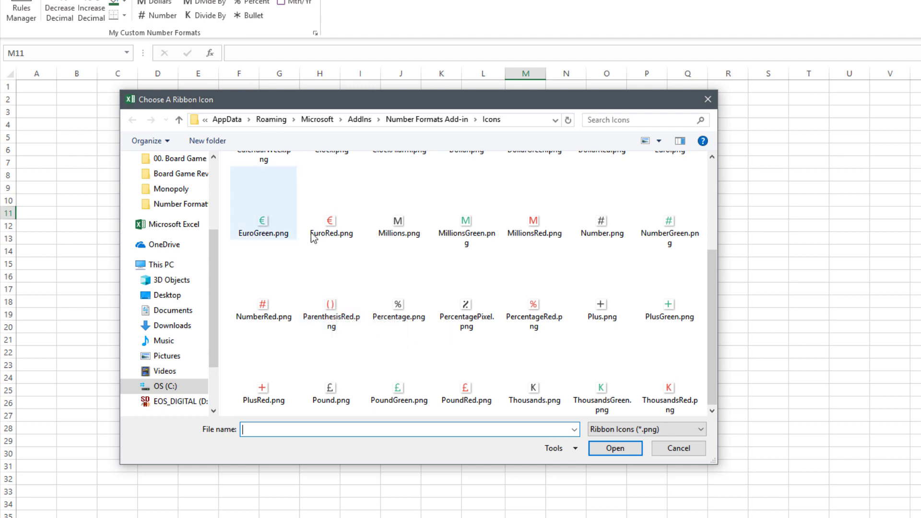
pyautogui.click(401, 314)
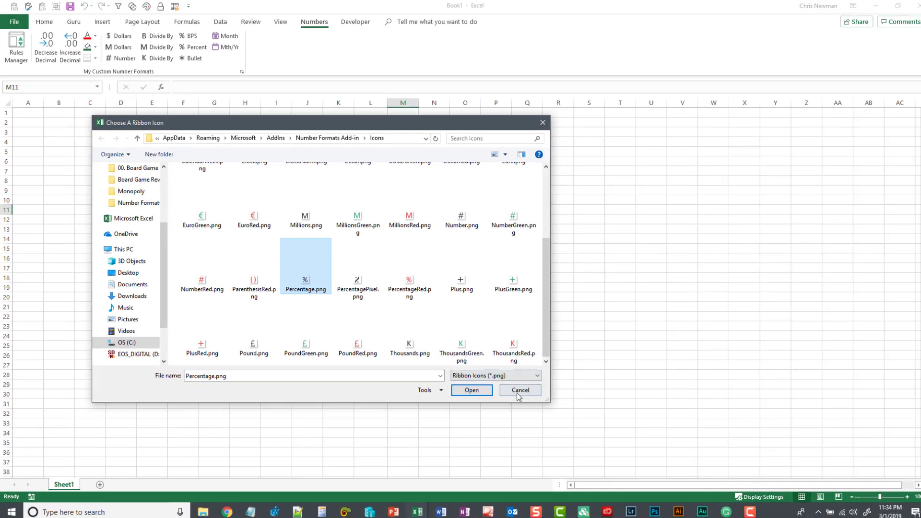
pyautogui.click(615, 448)
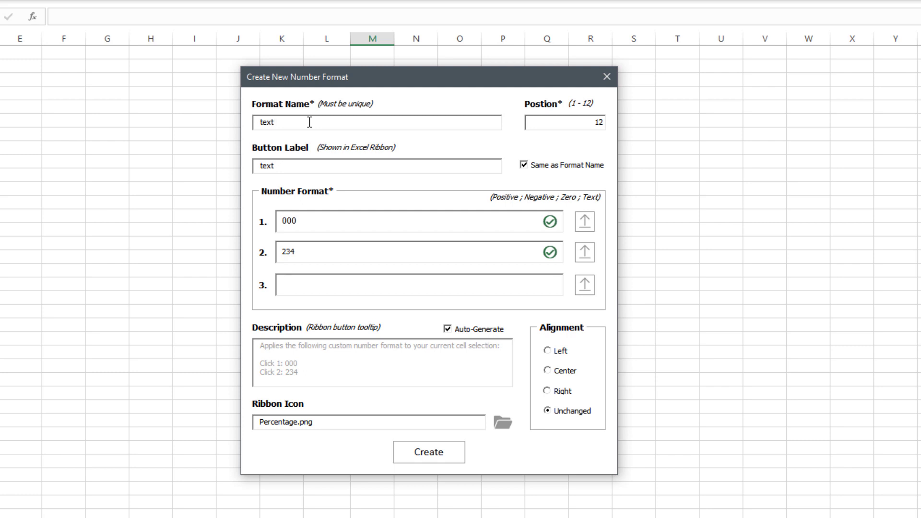
# Tab from Format Name to Position, then close the form without creating the rule
pyautogui.click(308, 121)
pyautogui.press('Tab')
pyautogui.press('Tab')
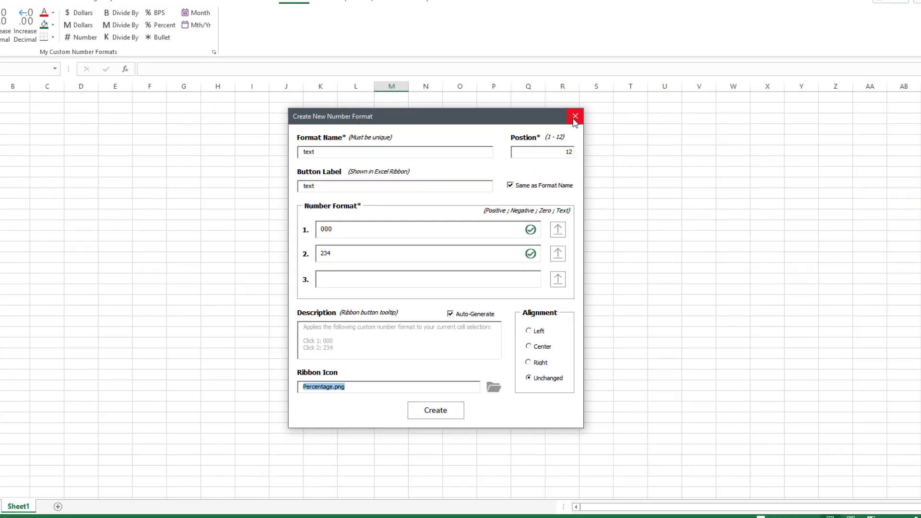
pyautogui.click(607, 77)
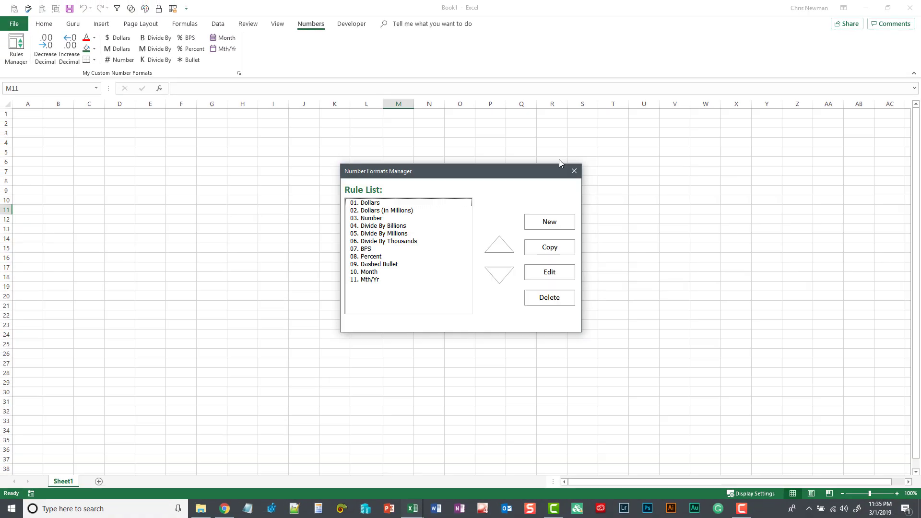
# Close the Number Formats Manager and open the rule form's design in the VBA editor
pyautogui.click(573, 171)
pyautogui.click(412, 509)
pyautogui.click(307, 460)
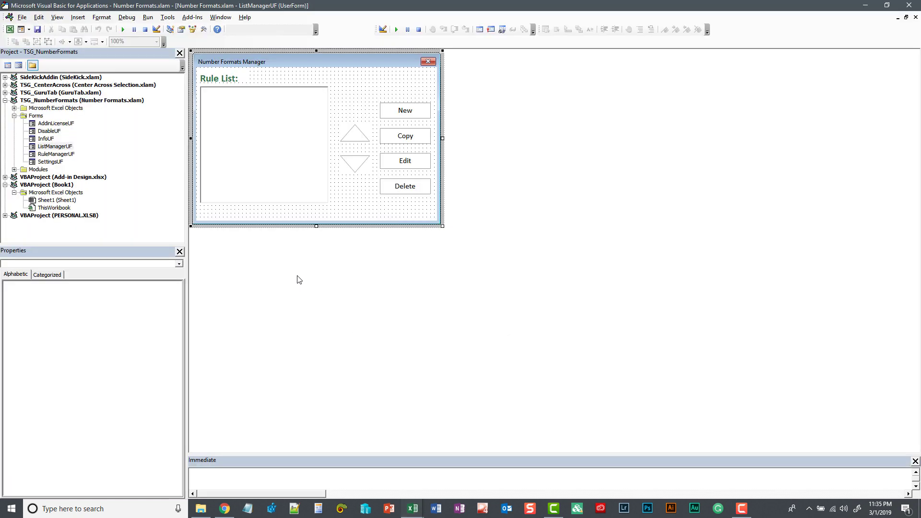
pyautogui.doubleClick(46, 153)
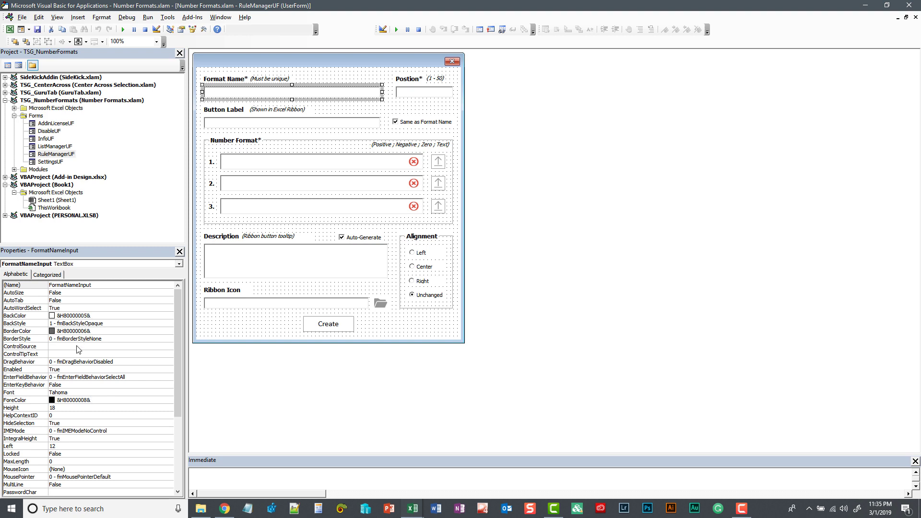
# Set the Format Name box's TabIndex to 4
pyautogui.scroll(-3, 77, 355)
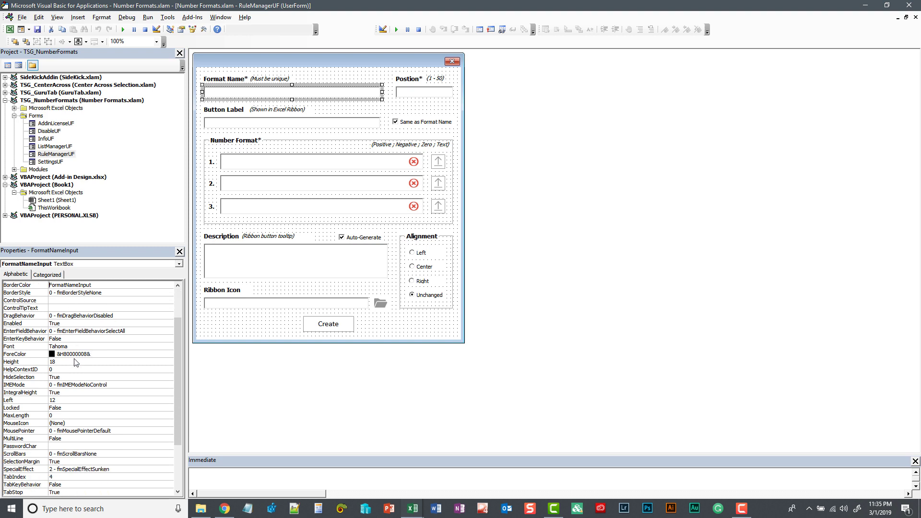
pyautogui.scroll(-2, 77, 362)
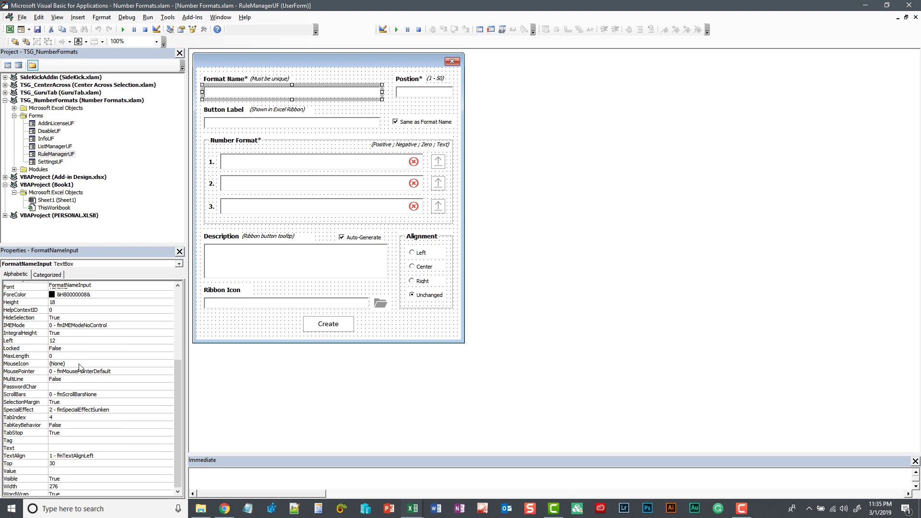
pyautogui.click(66, 408)
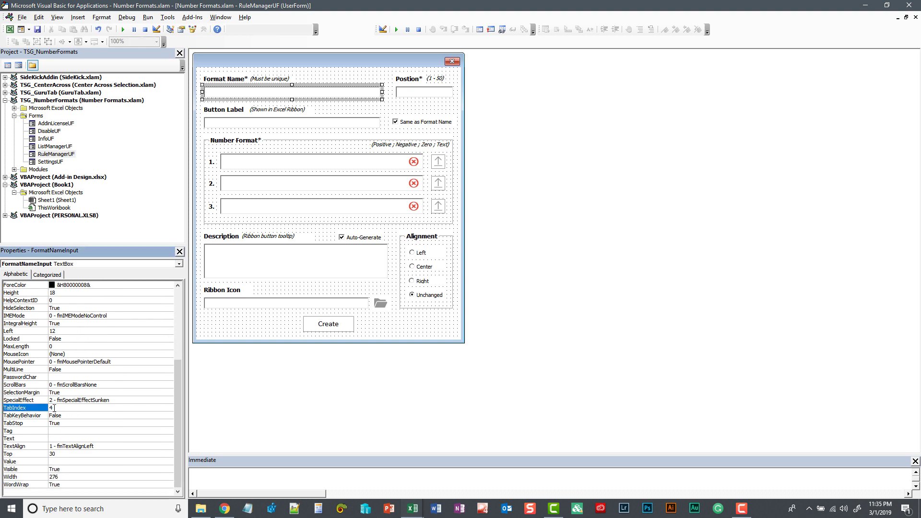
pyautogui.write('4')
pyautogui.click(42, 407)
pyautogui.press('Tab')
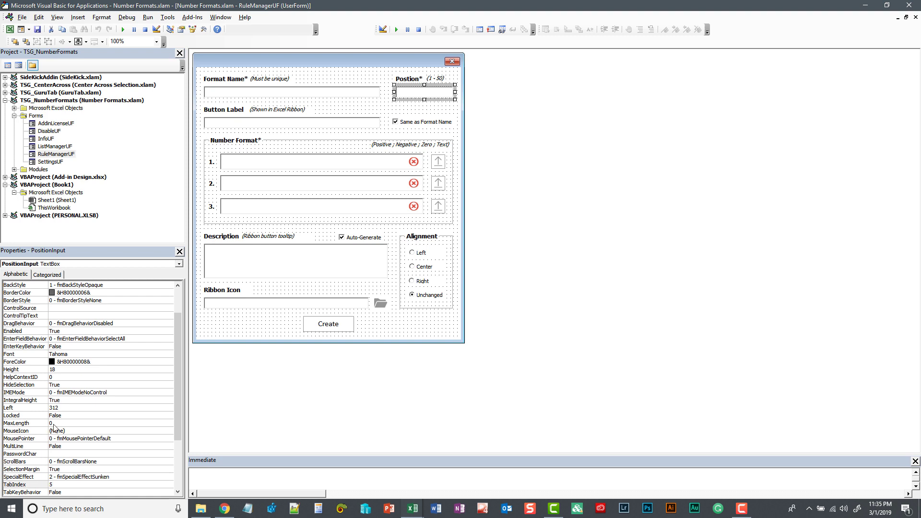
# Select the Button Label box on the form and change its TabIndex from 12 to 3
pyautogui.scroll(-2, 77, 406)
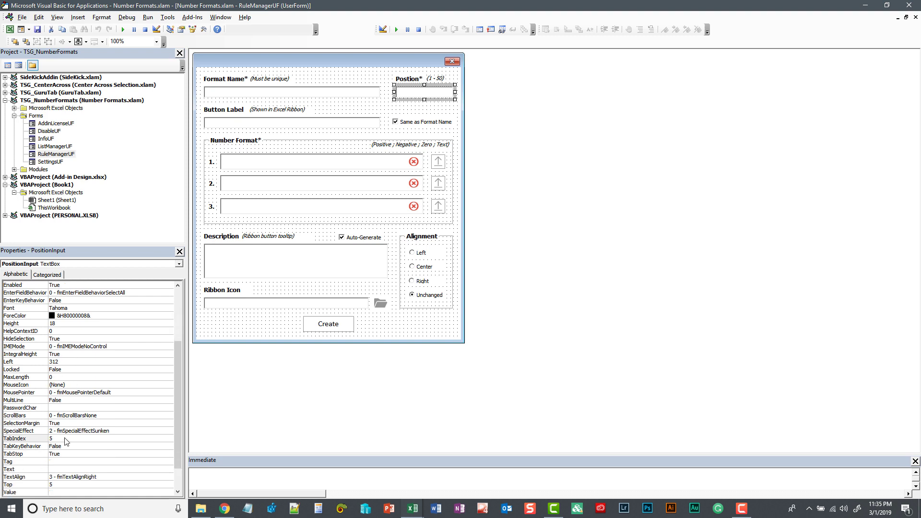
pyautogui.scroll(-1, 66, 441)
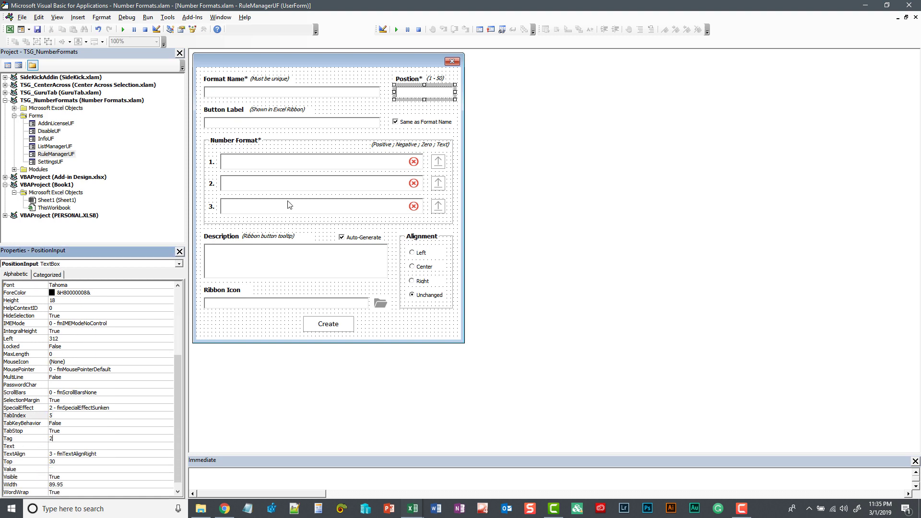
pyautogui.click(264, 125)
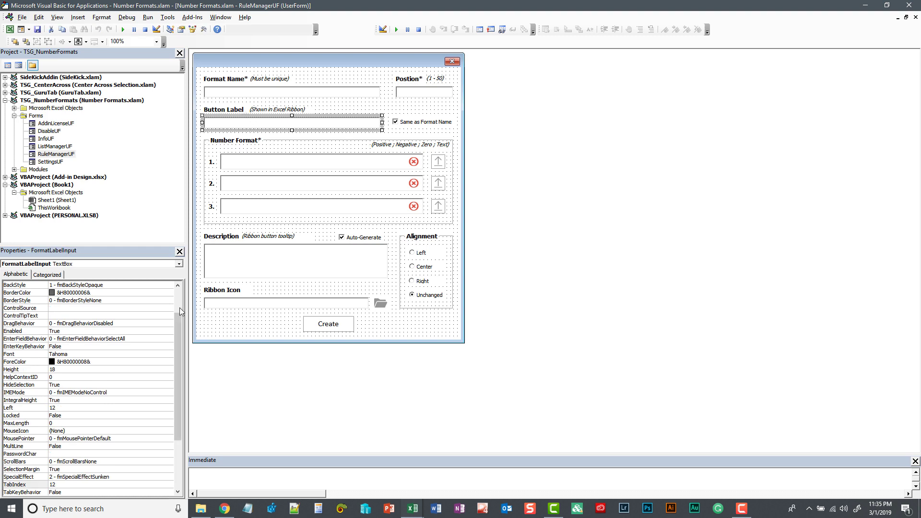
pyautogui.scroll(-1, 108, 439)
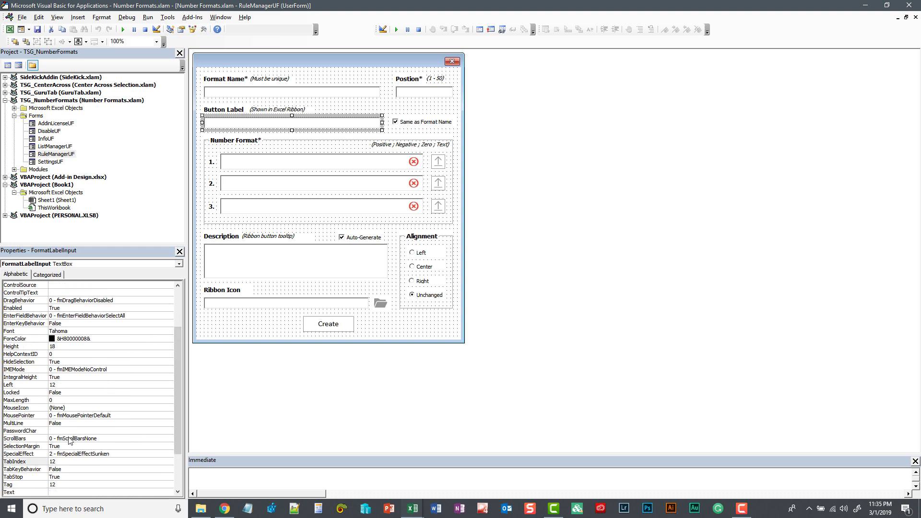
pyautogui.click(66, 461)
pyautogui.doubleClick(53, 462)
pyautogui.write('3')
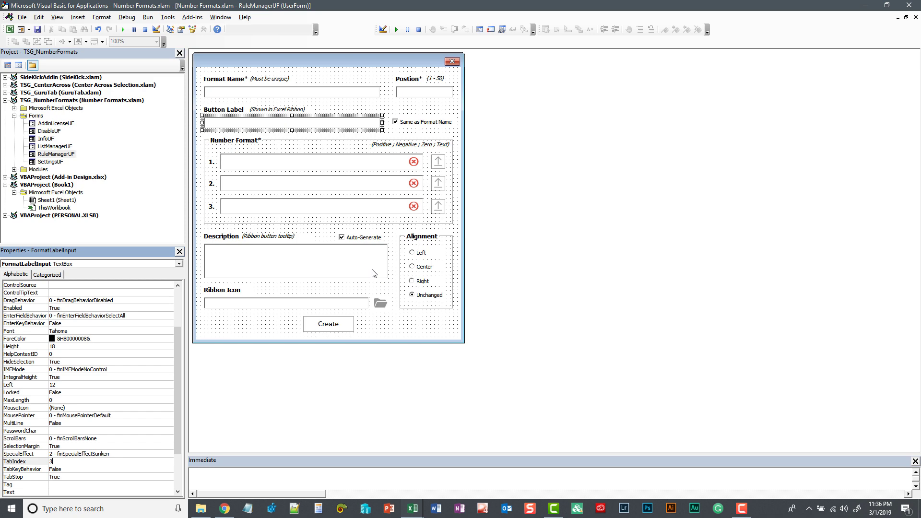
# Open the Rules Manager in Excel, view the 08. Percent rule's edit form, then close it
pyautogui.hotkey('alt', 'F11')
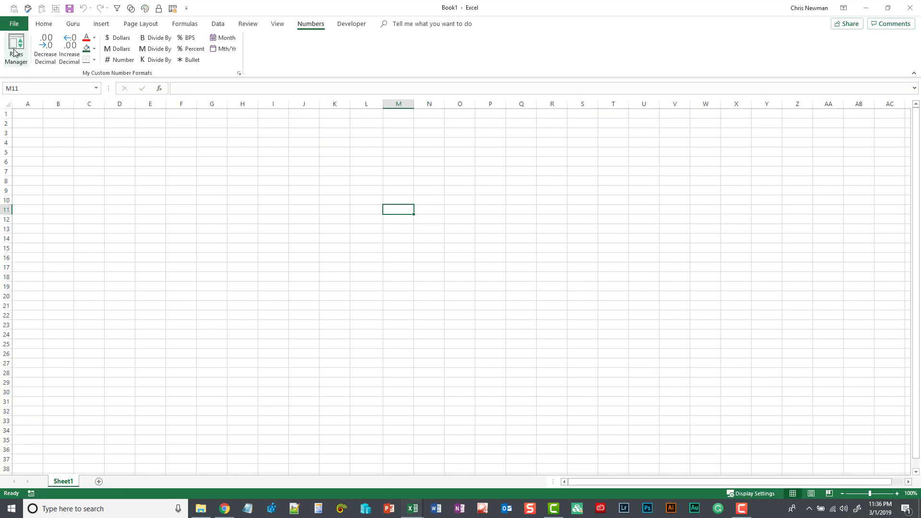
pyautogui.click(14, 52)
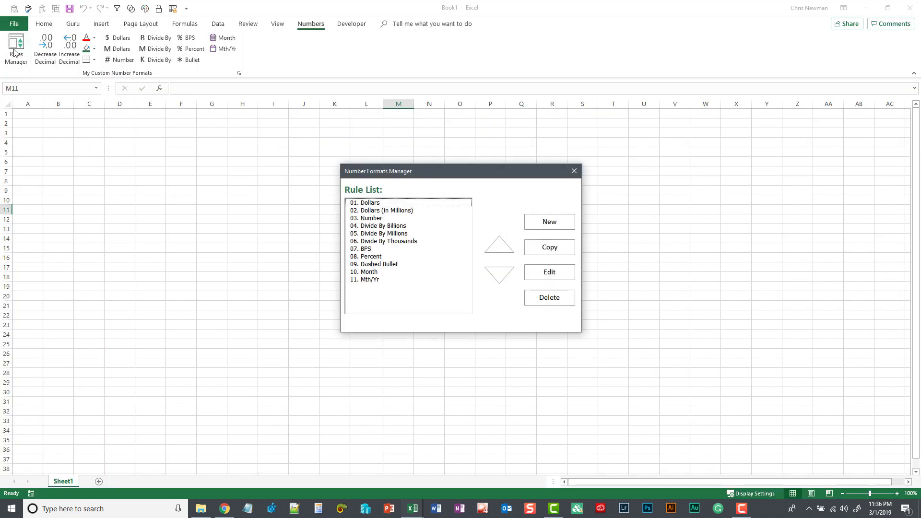
pyautogui.moveTo(434, 174); pyautogui.dragTo(354, 170)
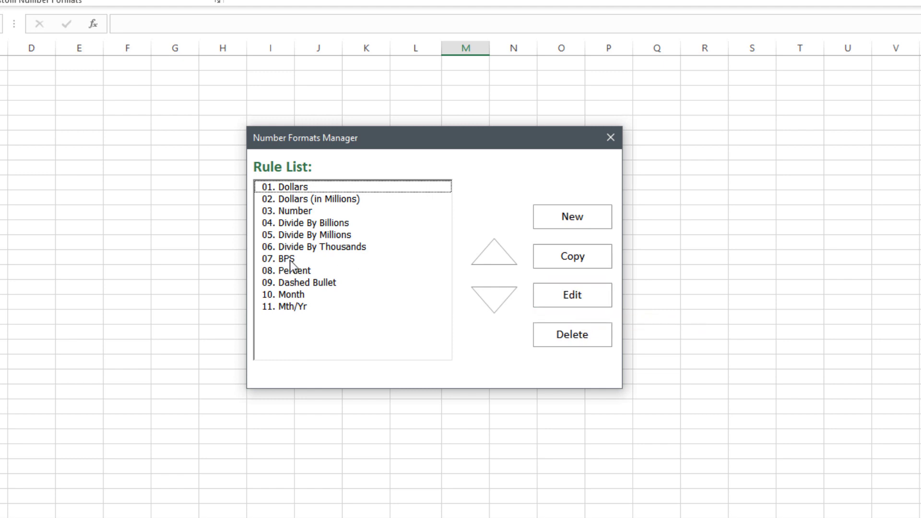
pyautogui.doubleClick(305, 272)
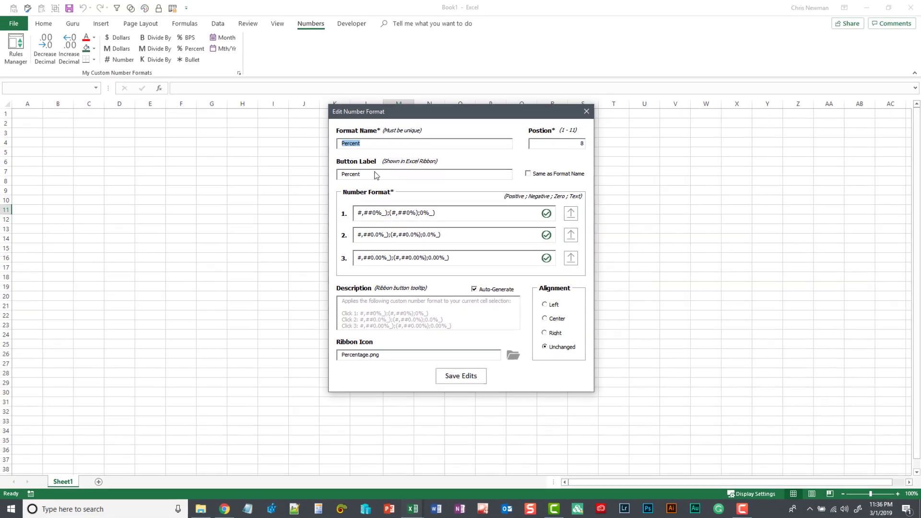
pyautogui.moveTo(520, 67); pyautogui.dragTo(456, 94)
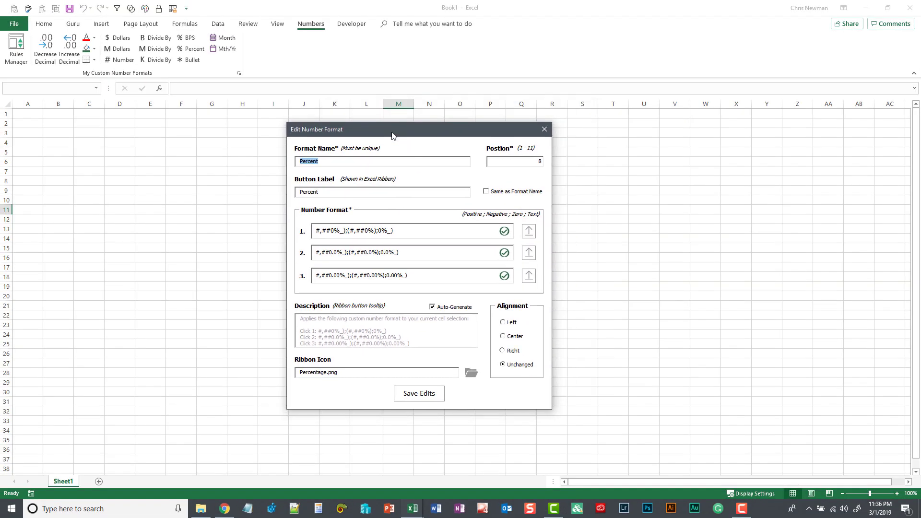
pyautogui.click(545, 131)
# In the VBA editor, highlight the ListBox_DblClick procedure that calls EditButton_Click
pyautogui.click(389, 510)
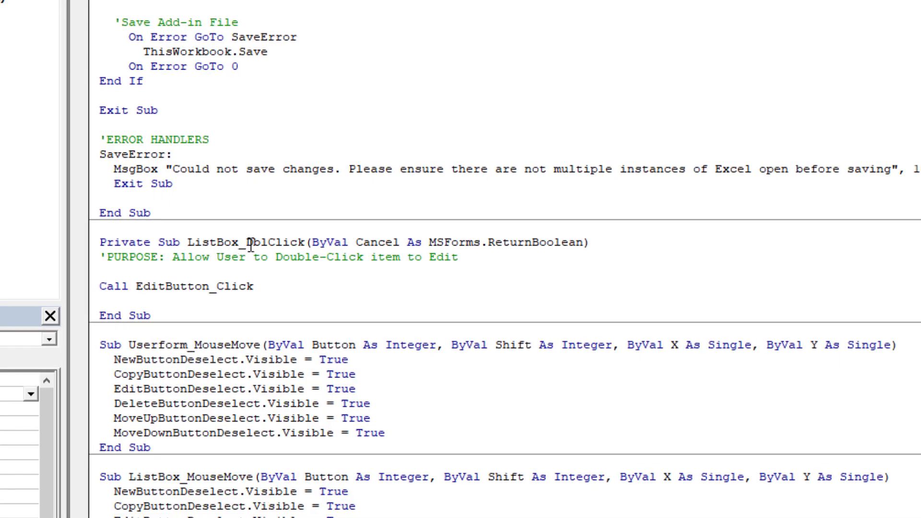
pyautogui.click(183, 272)
pyautogui.moveTo(100, 243); pyautogui.dragTo(181, 317)
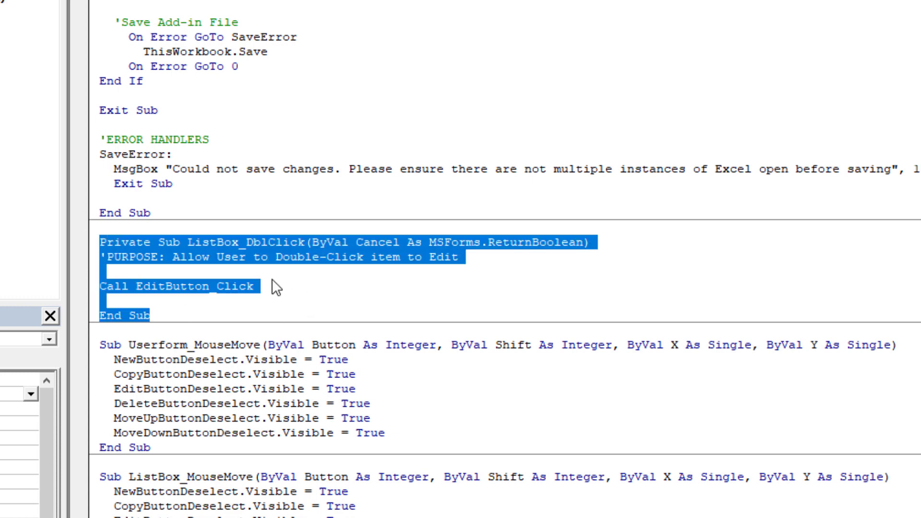
pyautogui.click(421, 294)
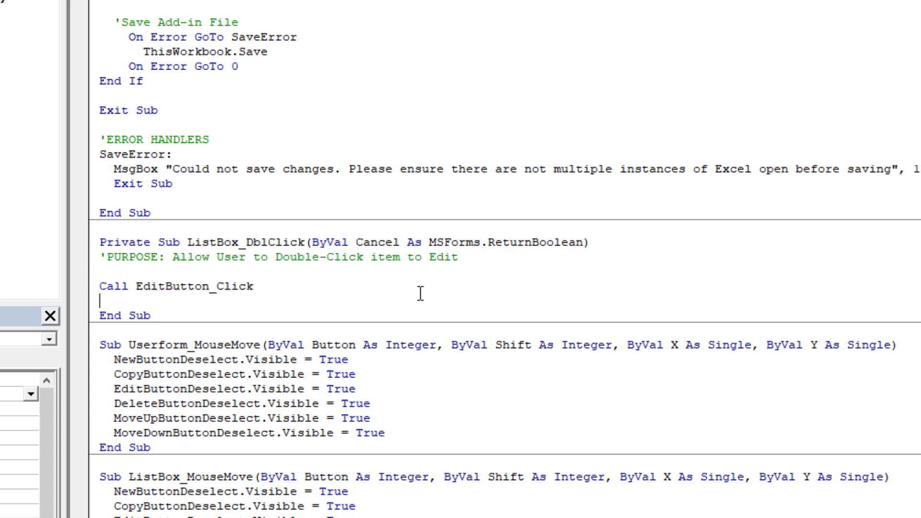
# Scroll up to UserForm_Initialize and highlight its form-centring StartUpPosition code
pyautogui.scroll(14, 421, 293)
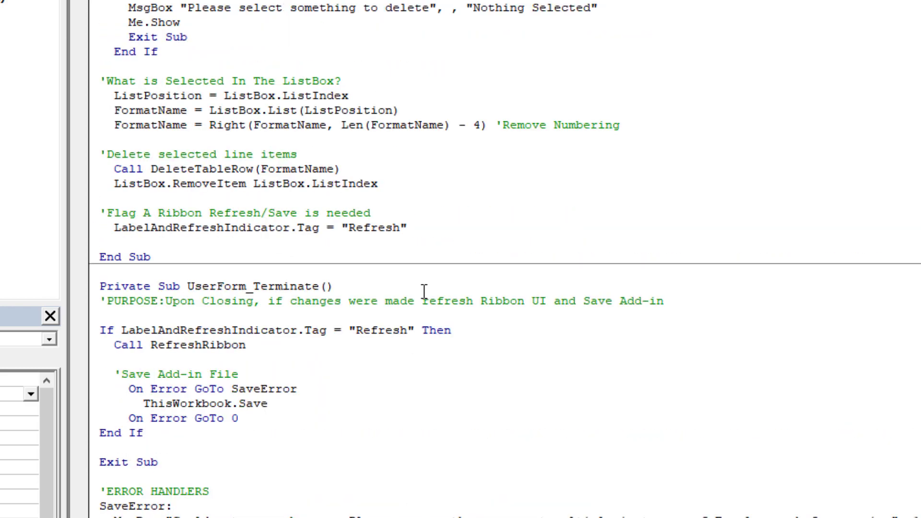
pyautogui.scroll(20, 423, 290)
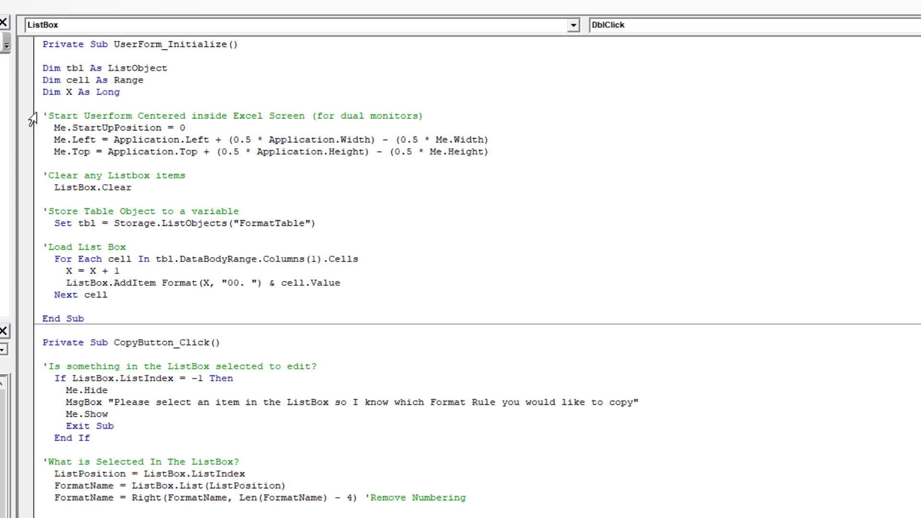
pyautogui.moveTo(43, 116); pyautogui.dragTo(496, 158)
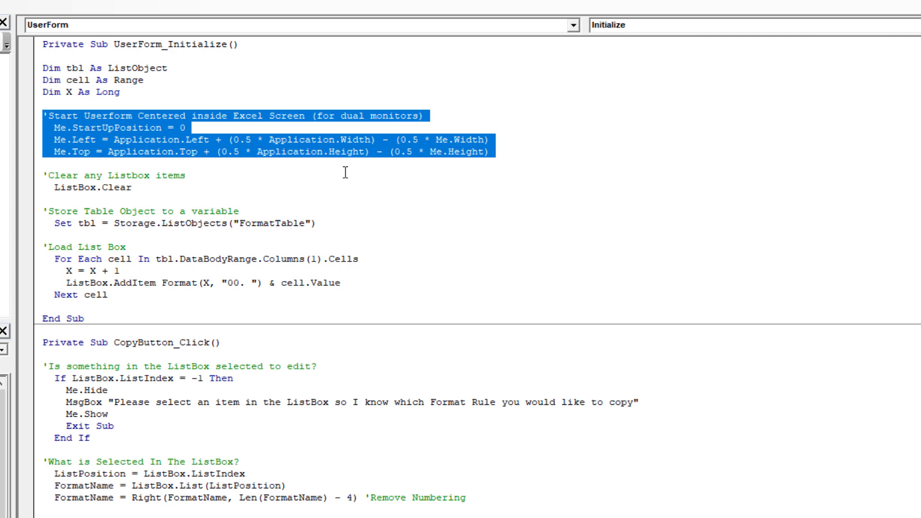
pyautogui.click(274, 176)
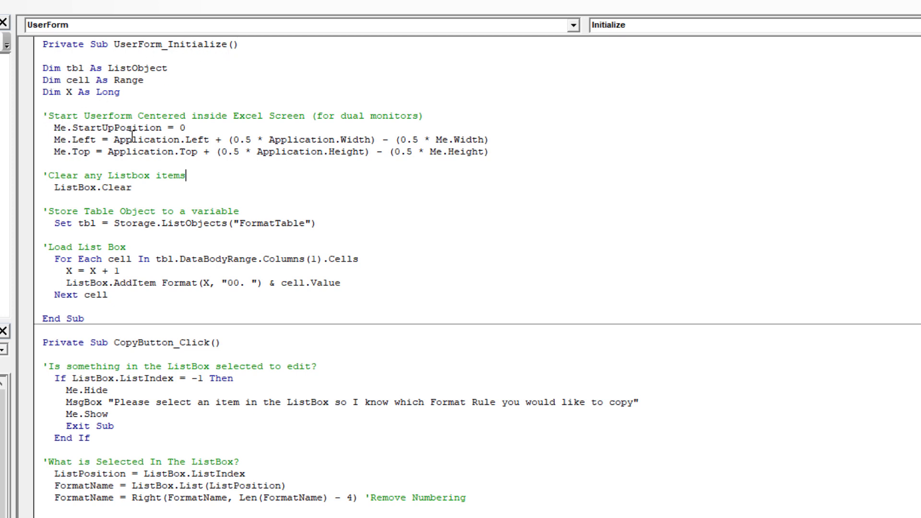
# Highlight the Me.Left and Me.Top positioning lines, then return to the Excel workbook
pyautogui.click(322, 139)
pyautogui.moveTo(48, 128); pyautogui.dragTo(486, 154)
pyautogui.click(225, 173)
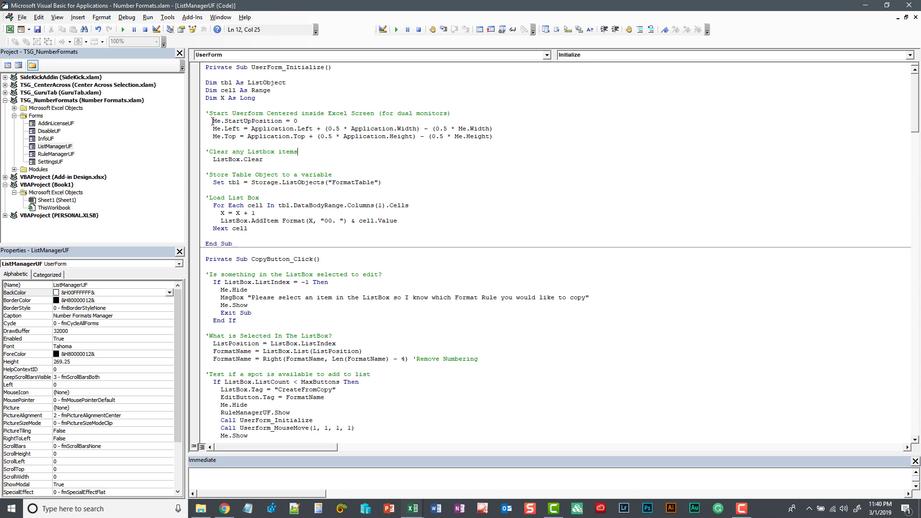
pyautogui.hotkey('alt', 'F11')
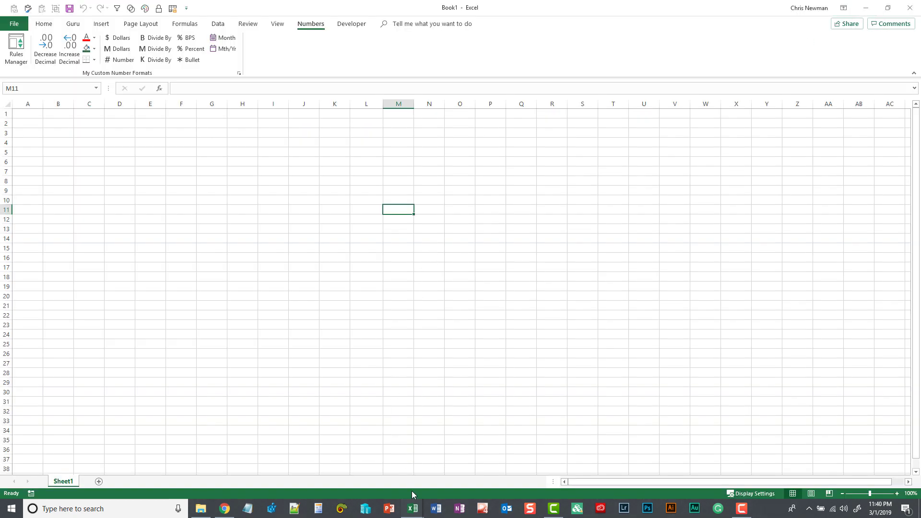
# Open Add-in Design.xlsx and compare the Design Ideas and Design Ideas (2) mock-up sheets
pyautogui.moveTo(413, 508)
pyautogui.click(487, 478)
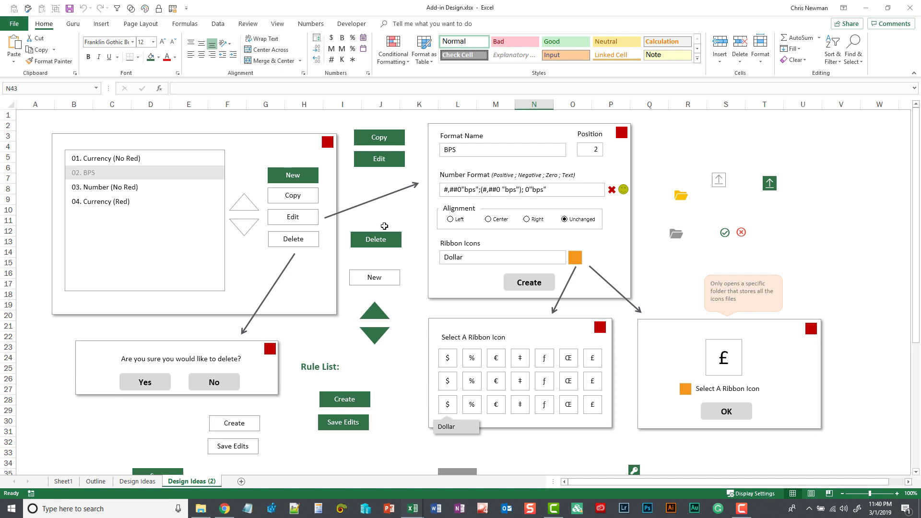
pyautogui.click(143, 481)
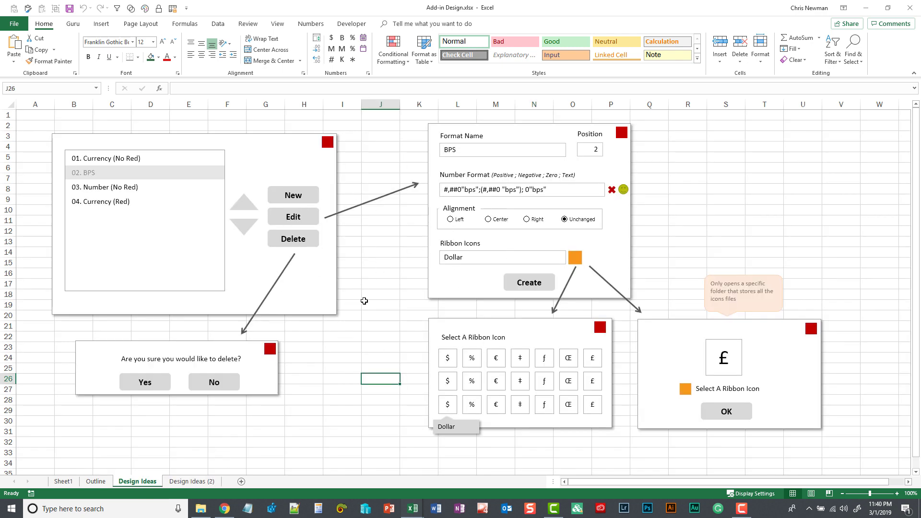
pyautogui.click(192, 483)
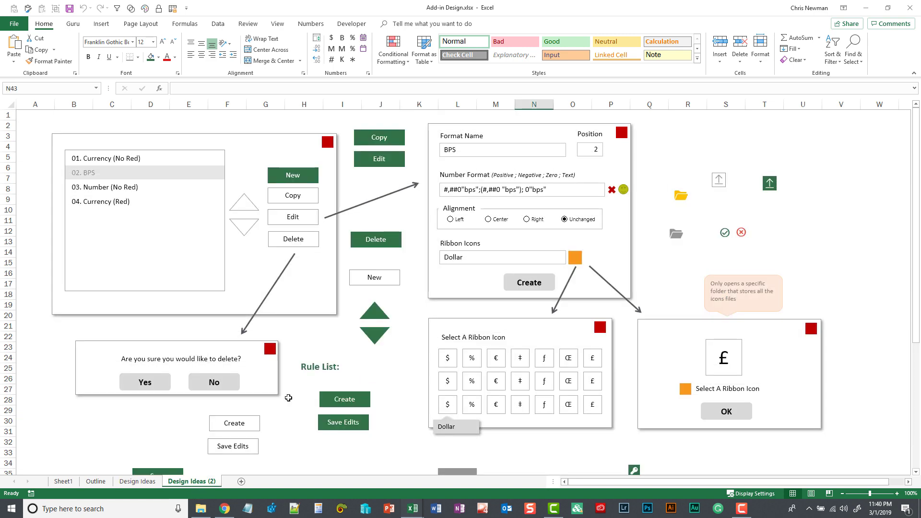
pyautogui.click(379, 137)
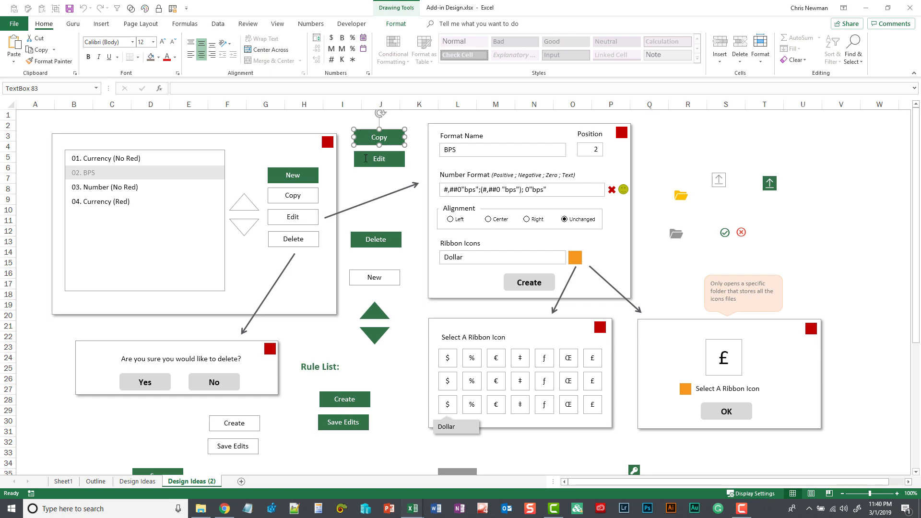
pyautogui.press('Escape')
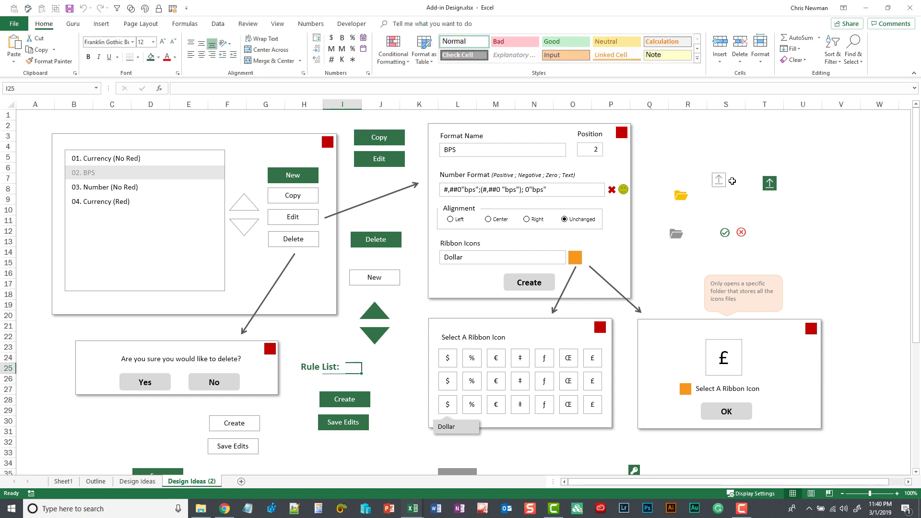